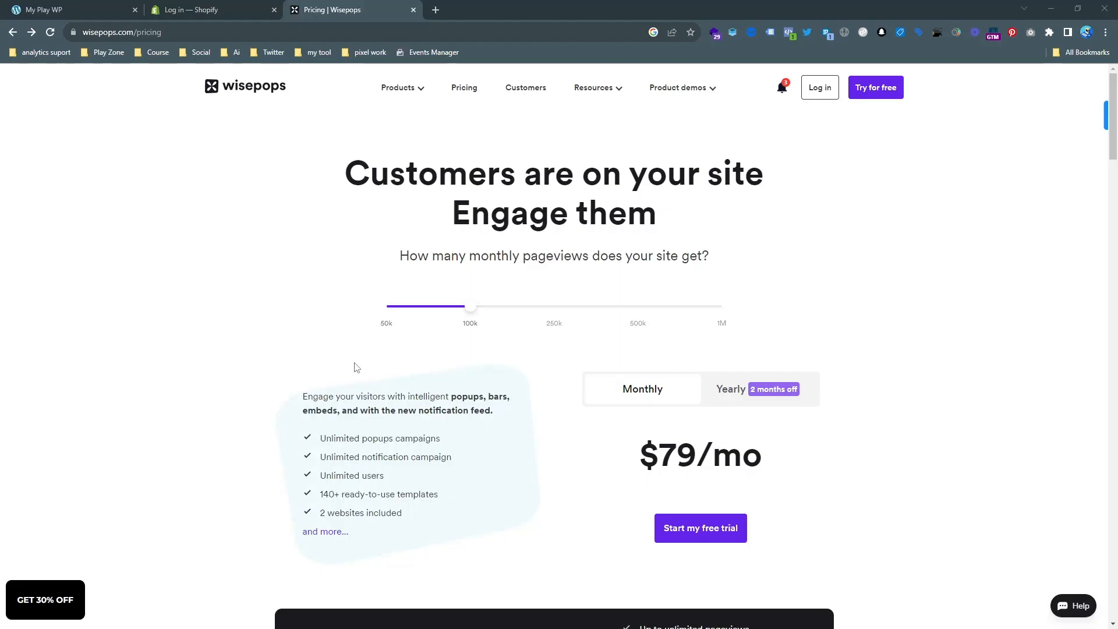
Sign up for the Wisepops free trial with the existing Google account and close the Shopify login page.
scroll(766, 267, "down", 3)
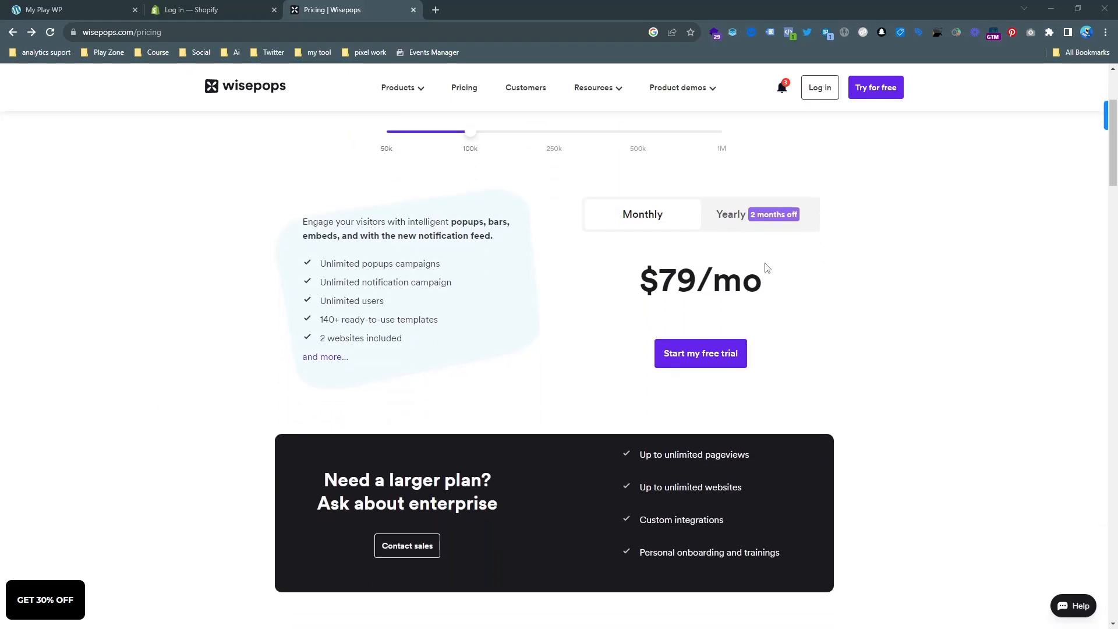
scroll(777, 268, "up", 3)
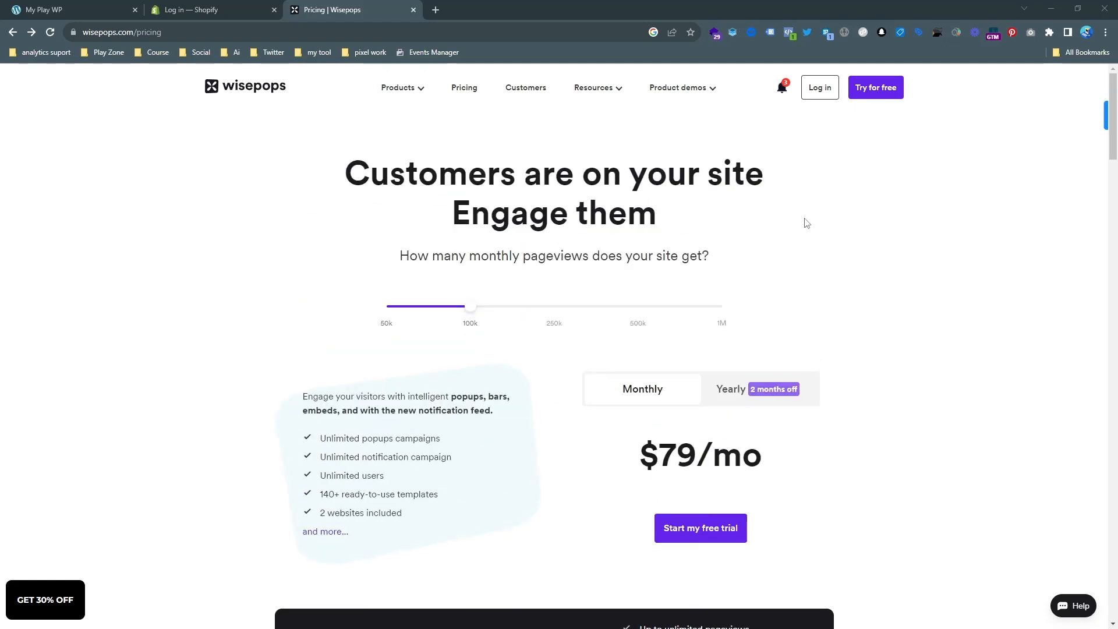
left_click(866, 90)
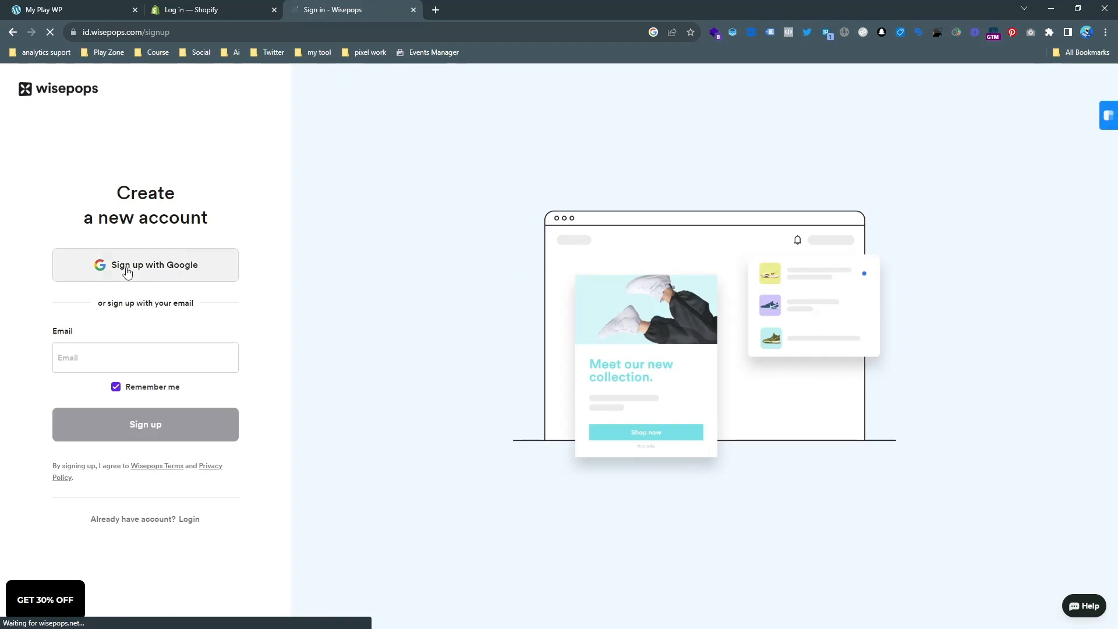
left_click(125, 269)
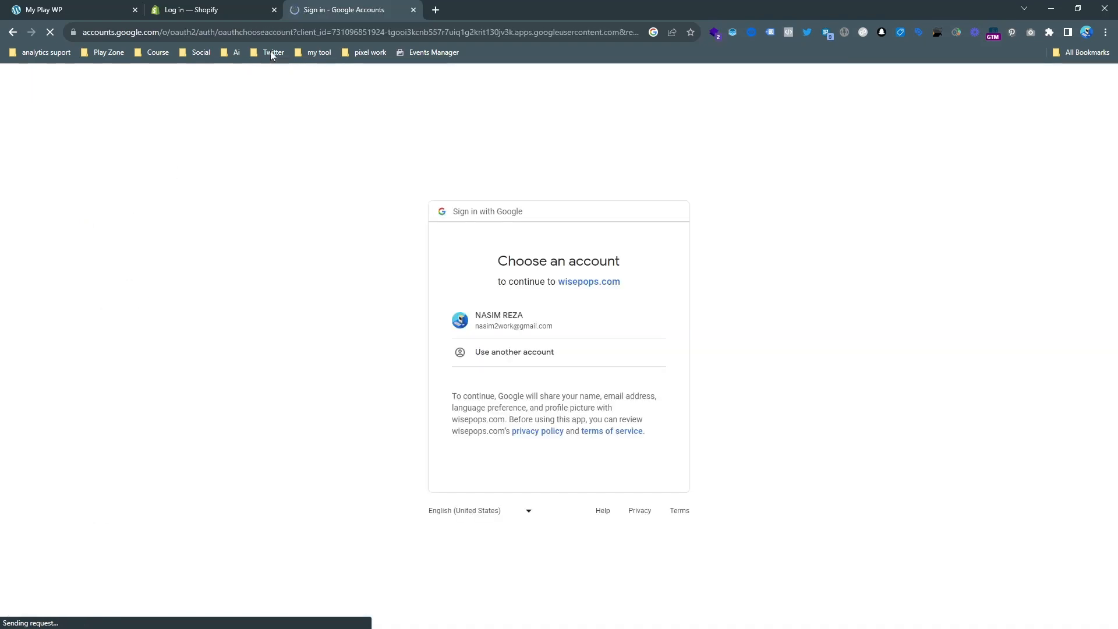
left_click(518, 327)
left_click(273, 10)
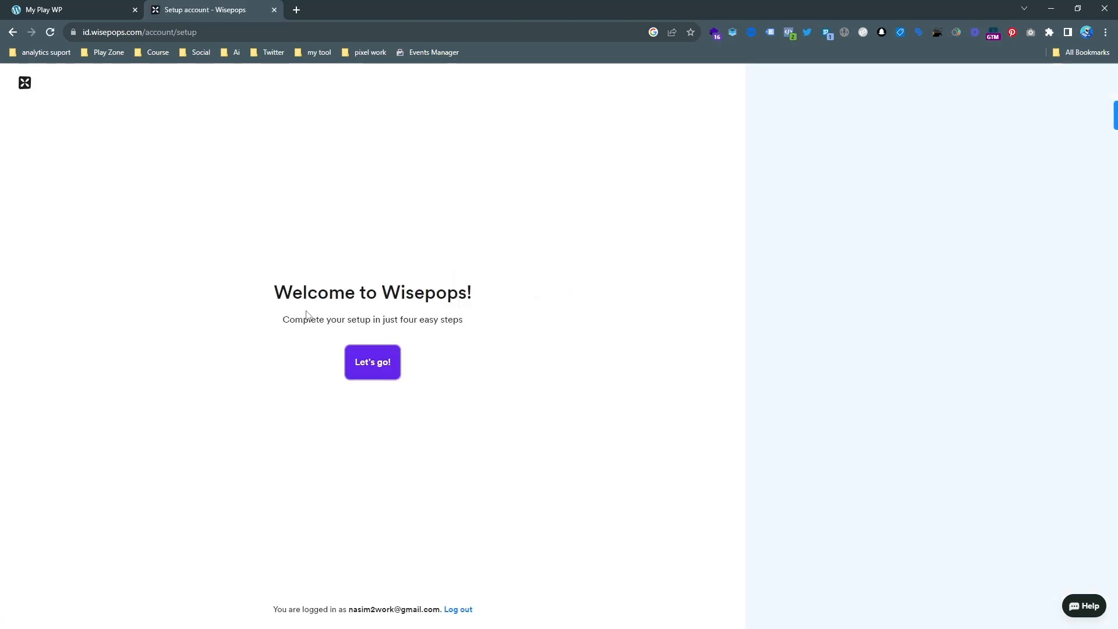
Begin the Wisepops account setup, accept the prefilled full name and enter decour as the company name.
left_click(385, 368)
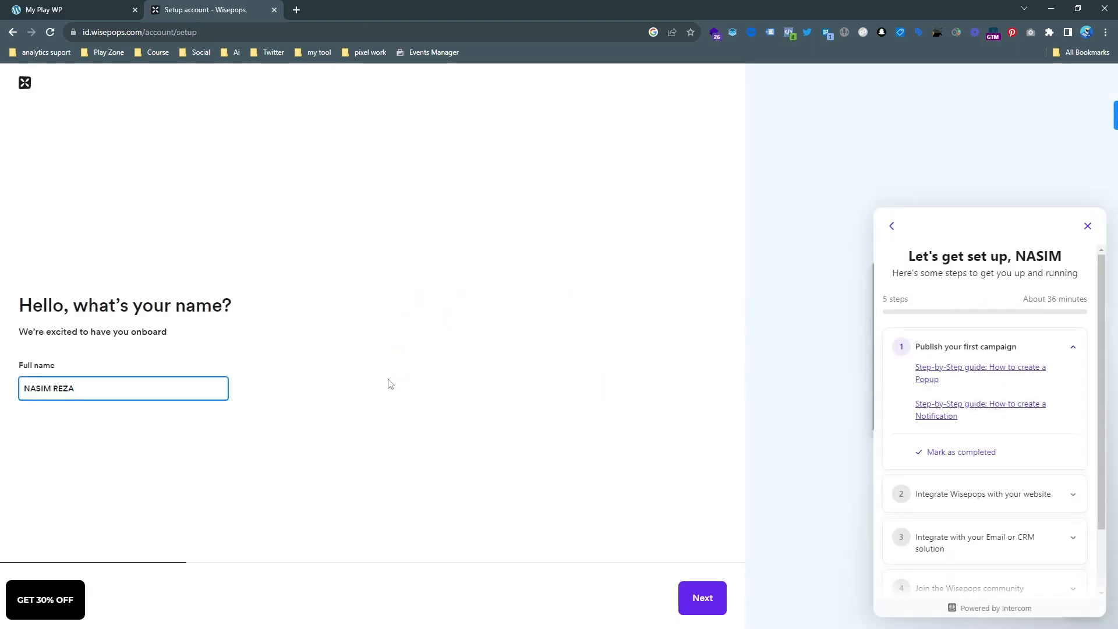
left_click(696, 603)
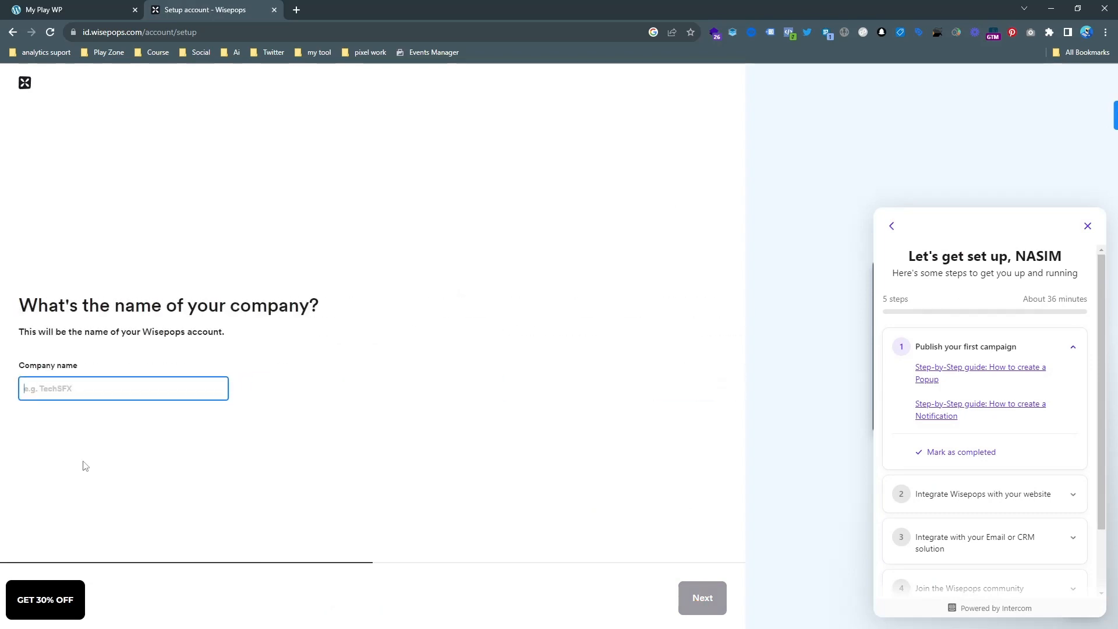
type("decourse")
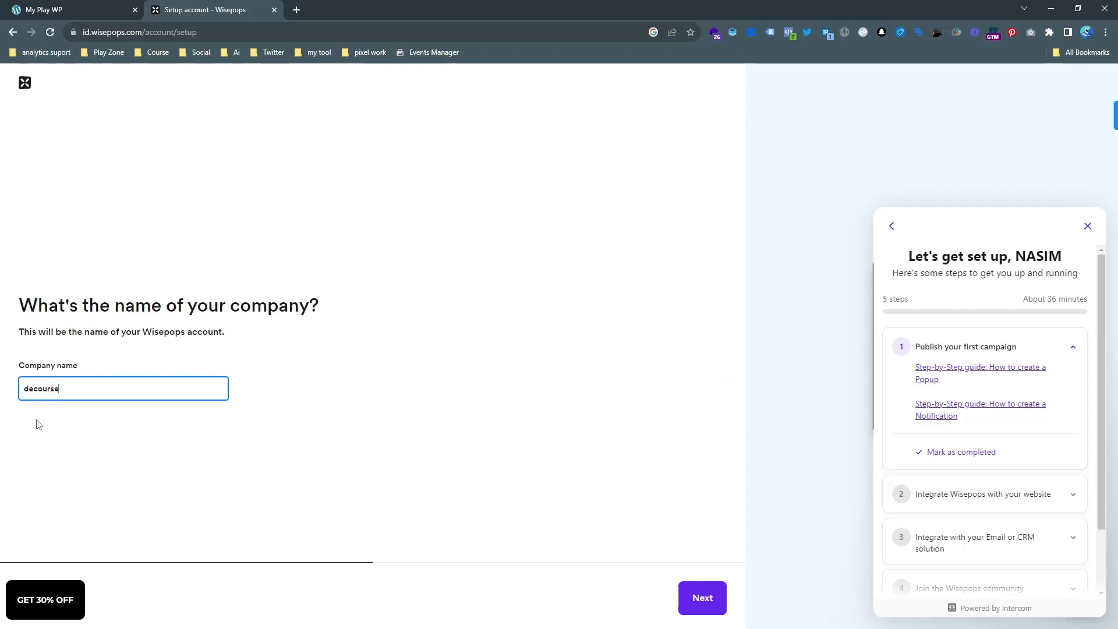
left_click(699, 595)
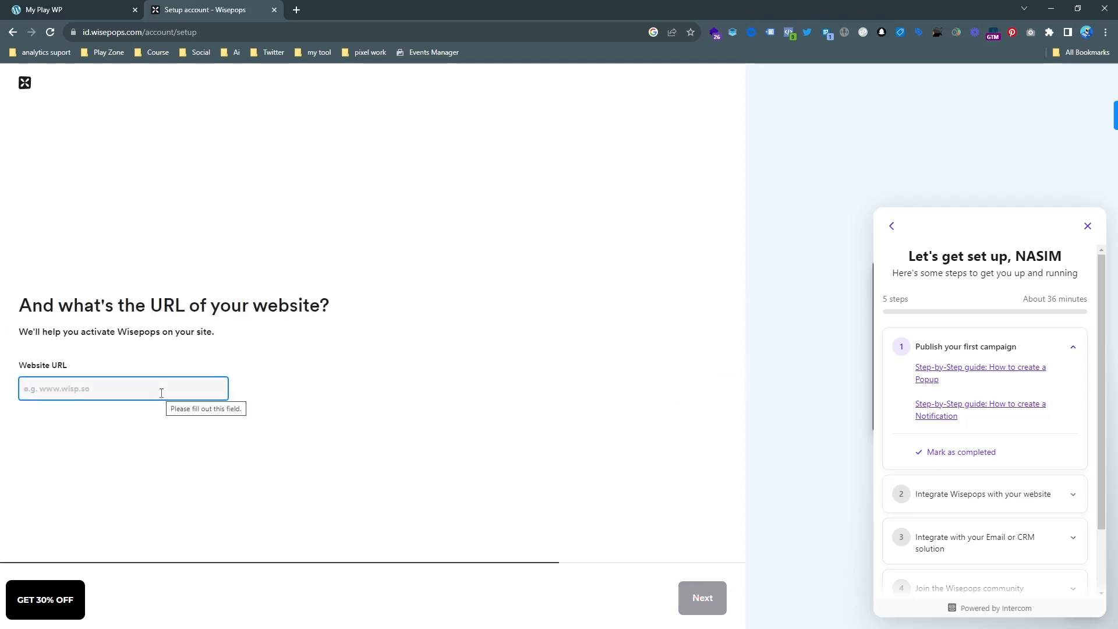
type("www.mysite.com")
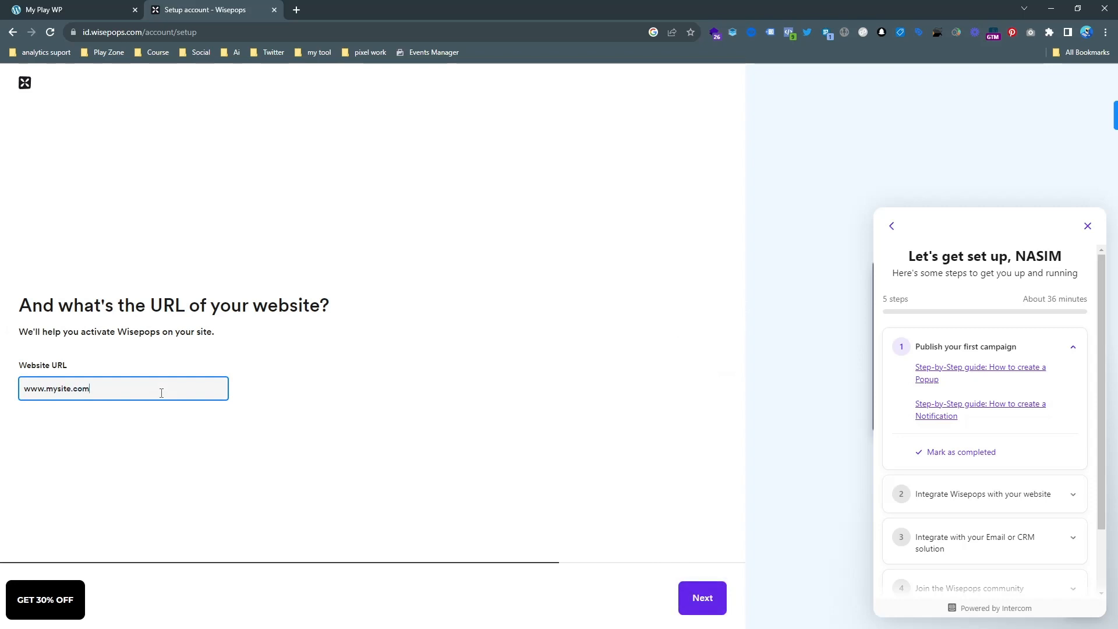
left_click(701, 596)
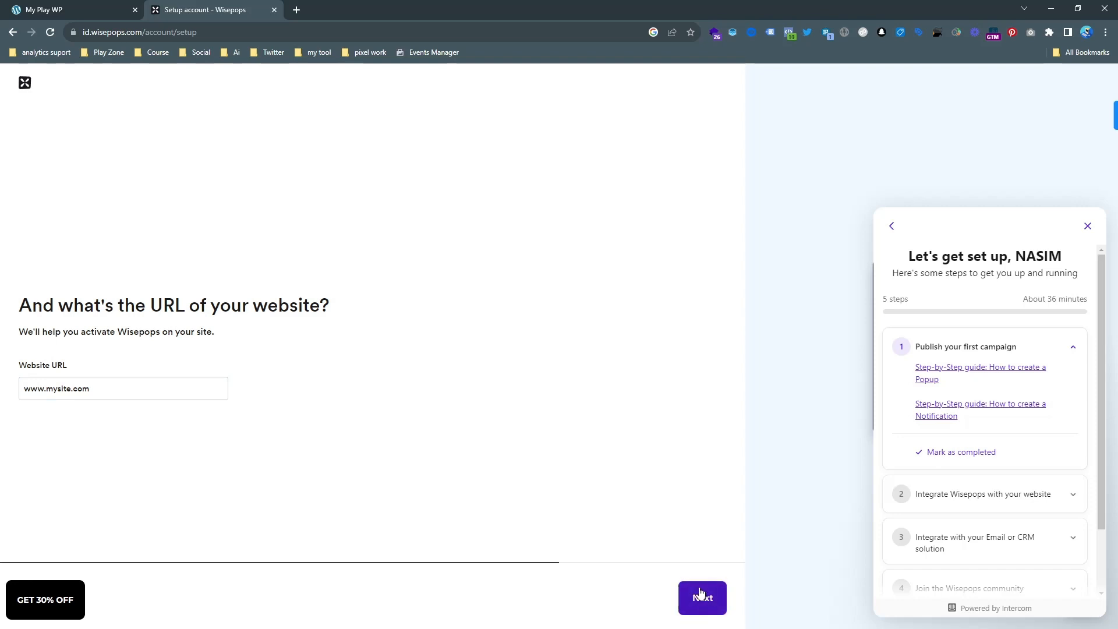
left_click(573, 392)
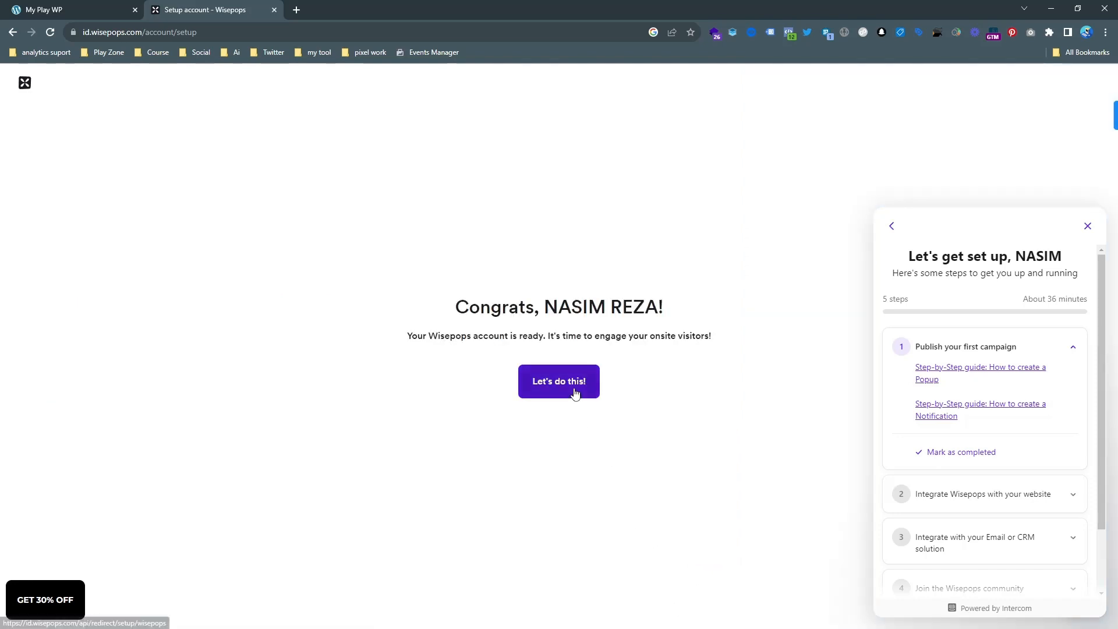
Dismiss the setup guide, welcome message and discount offer, and copy the setup code snippet for installing Wisepops.
left_click(1087, 227)
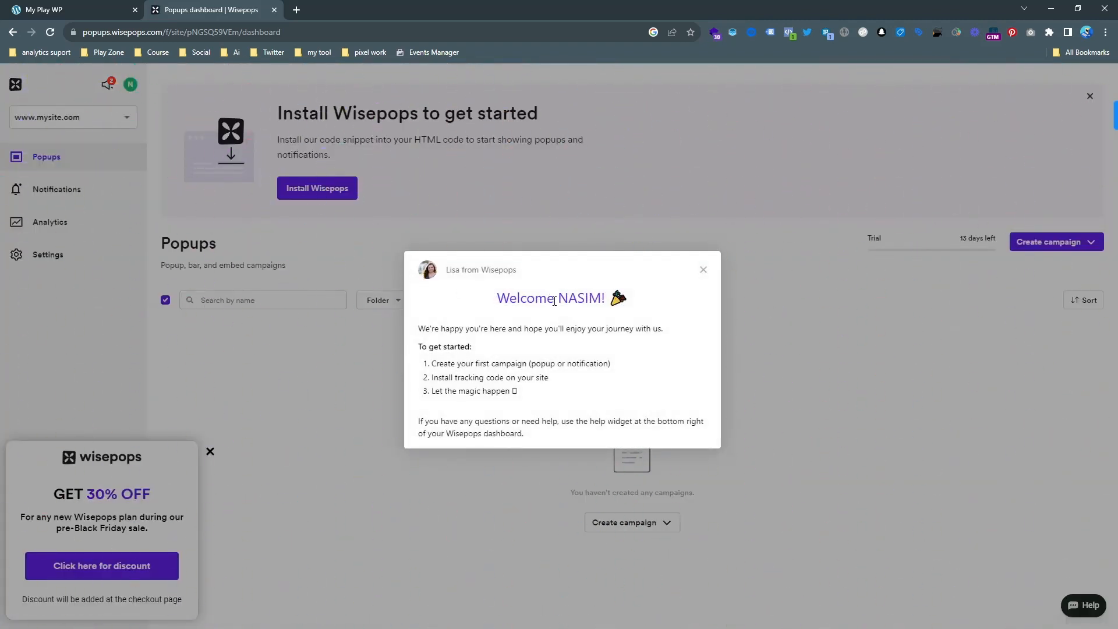
left_click(703, 270)
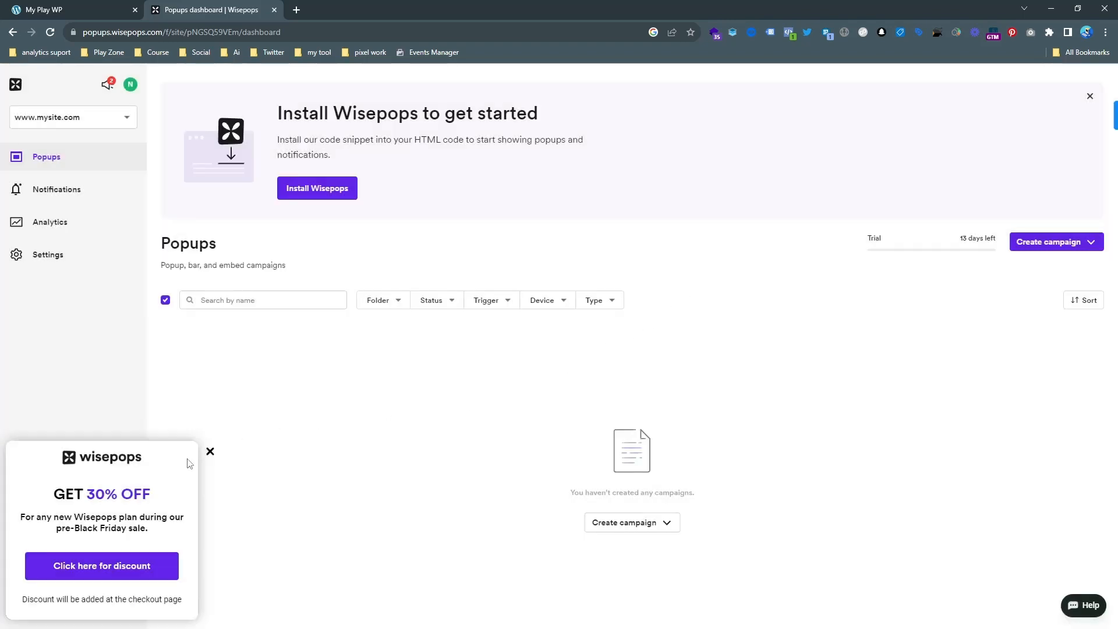
left_click(210, 452)
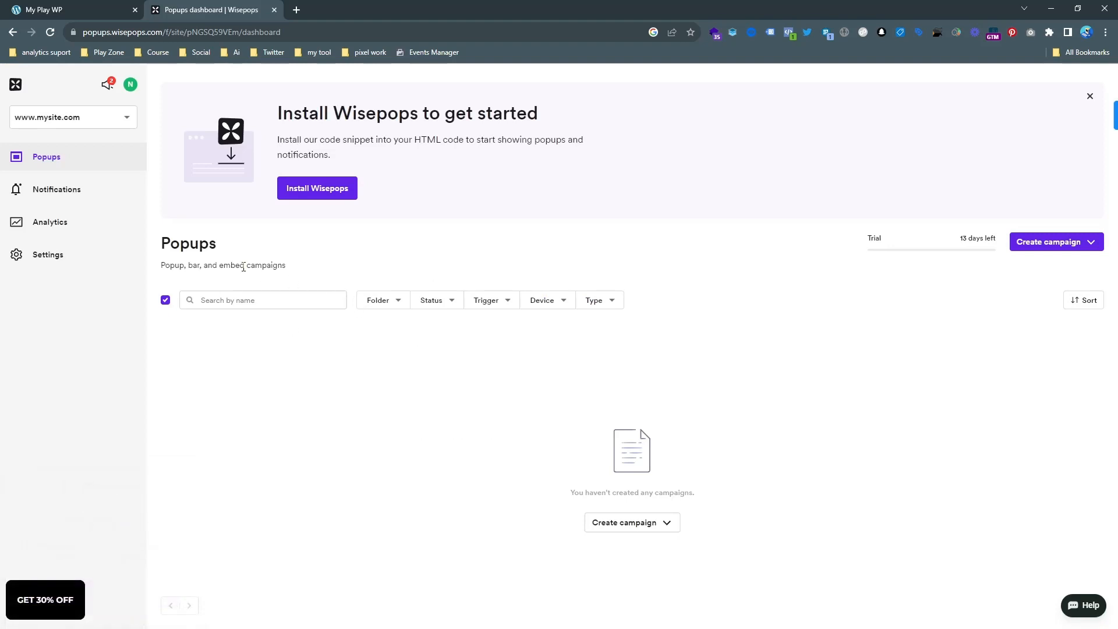
left_click(343, 194)
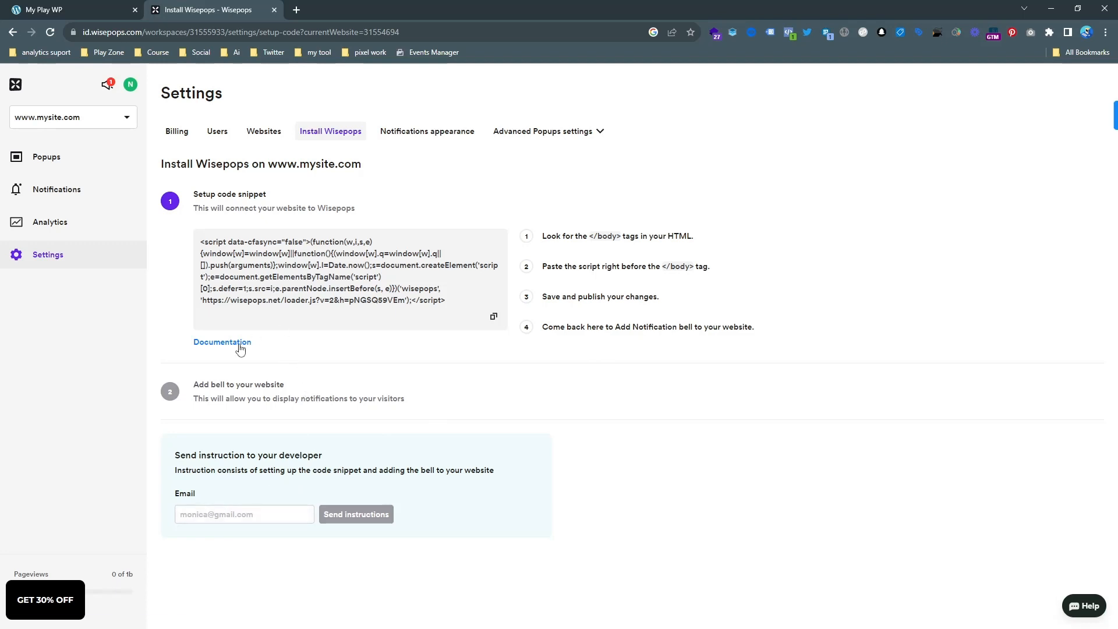
left_click(492, 318)
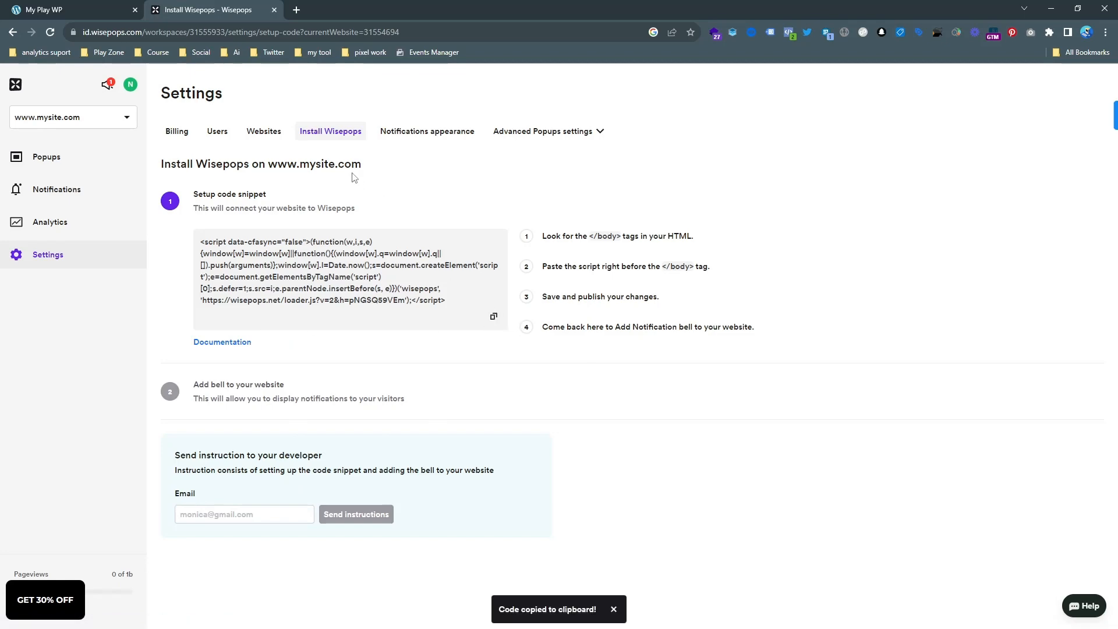
Switch to the My Play WP site and open the page for adding new plugins in its WordPress dashboard.
left_click(84, 16)
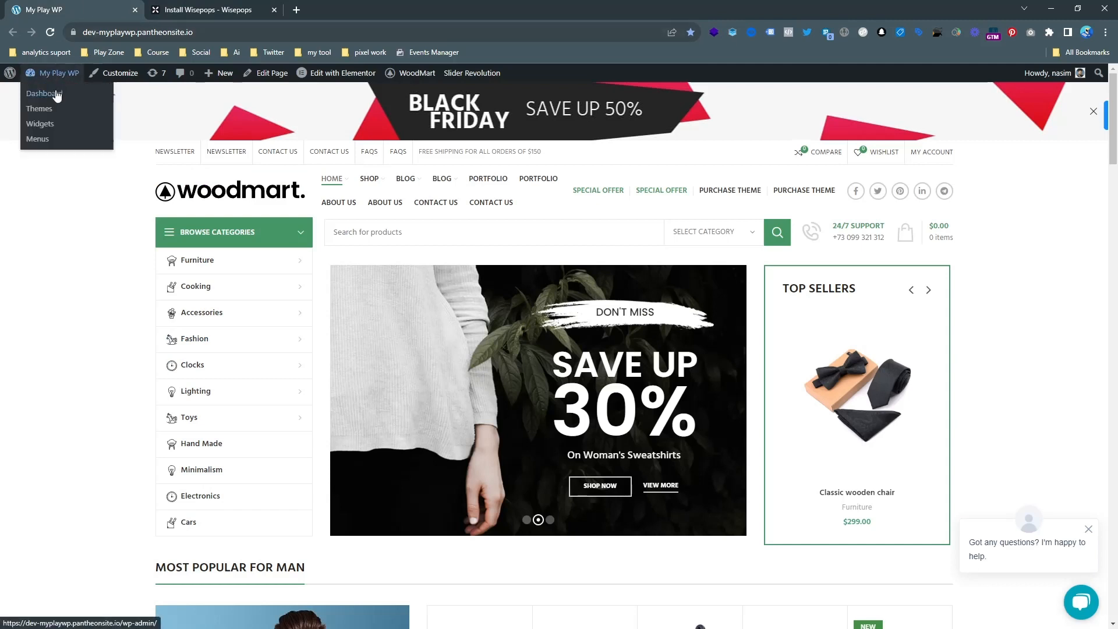
left_click(58, 95)
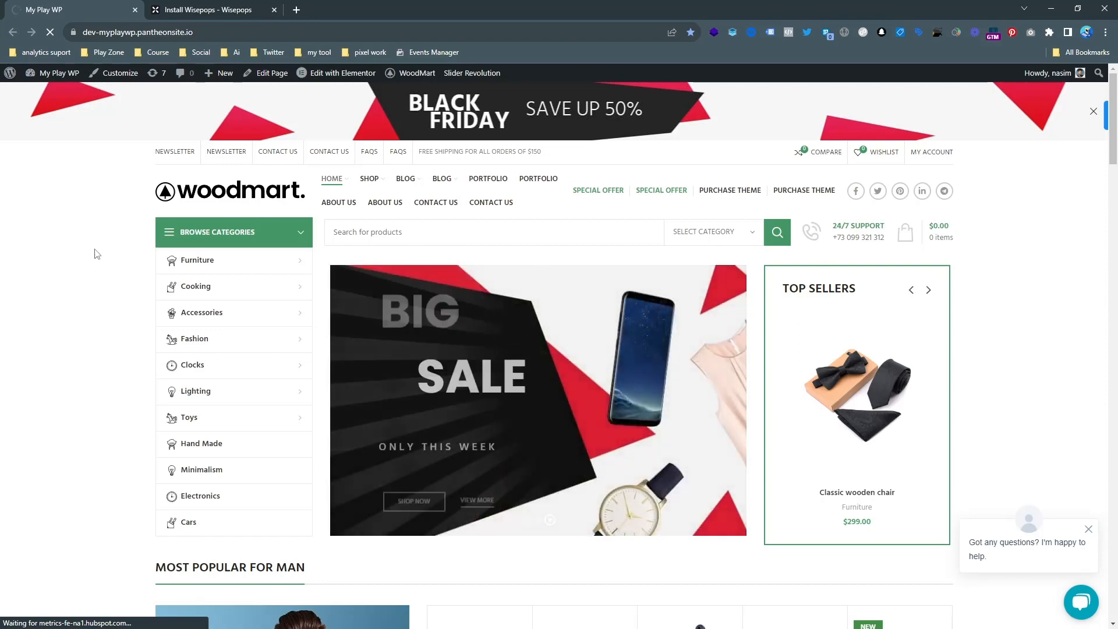
mouse_move(245, 261)
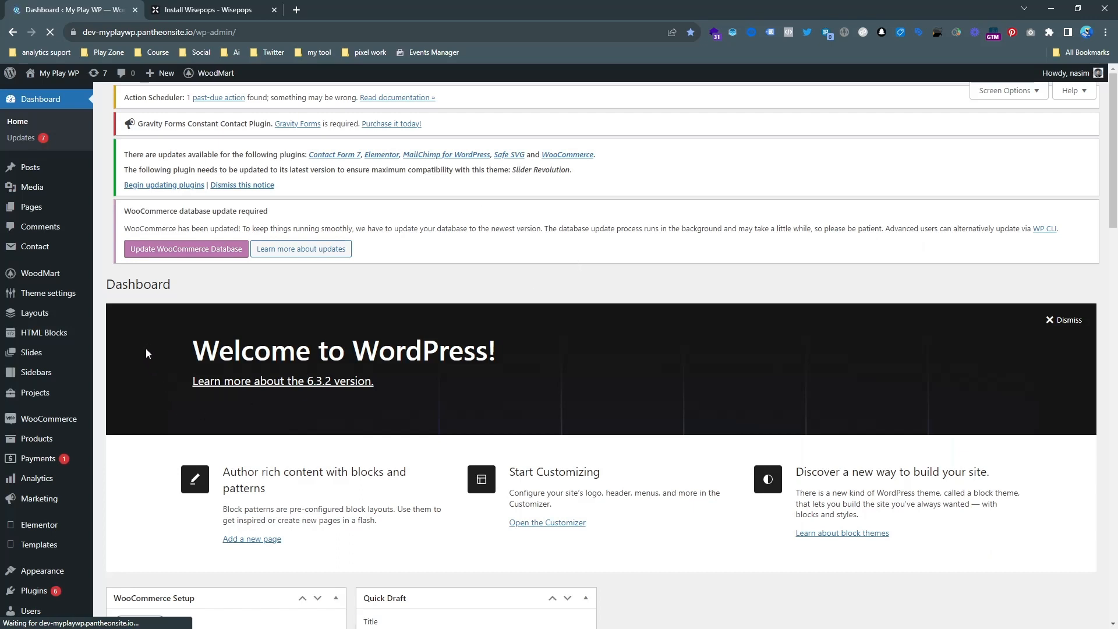
scroll(46, 504, "down", 1)
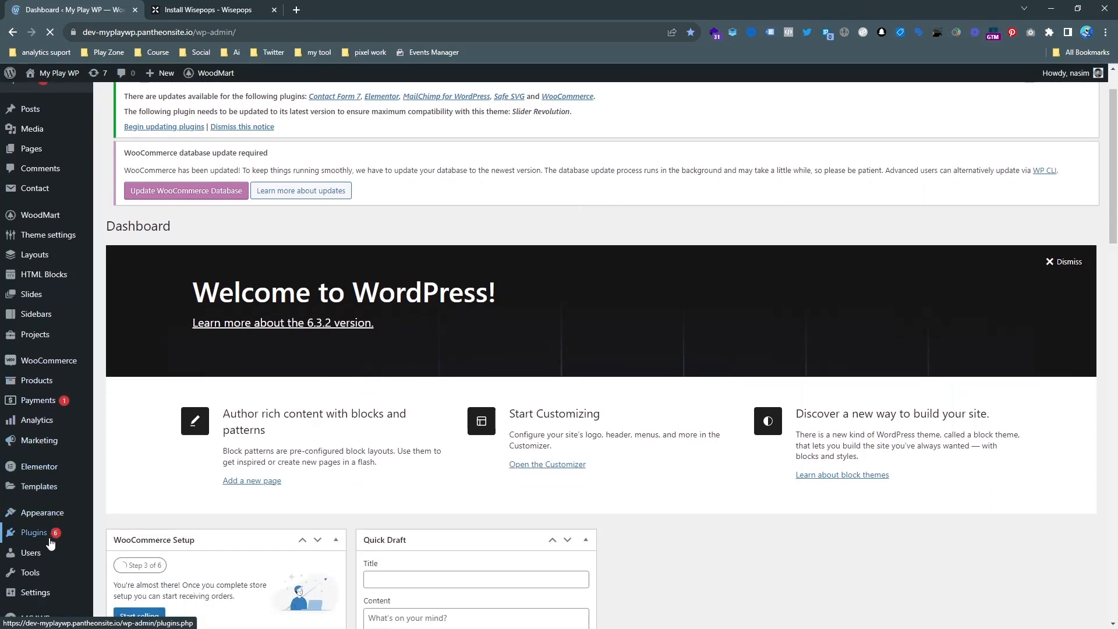
scroll(41, 533, "down", 2)
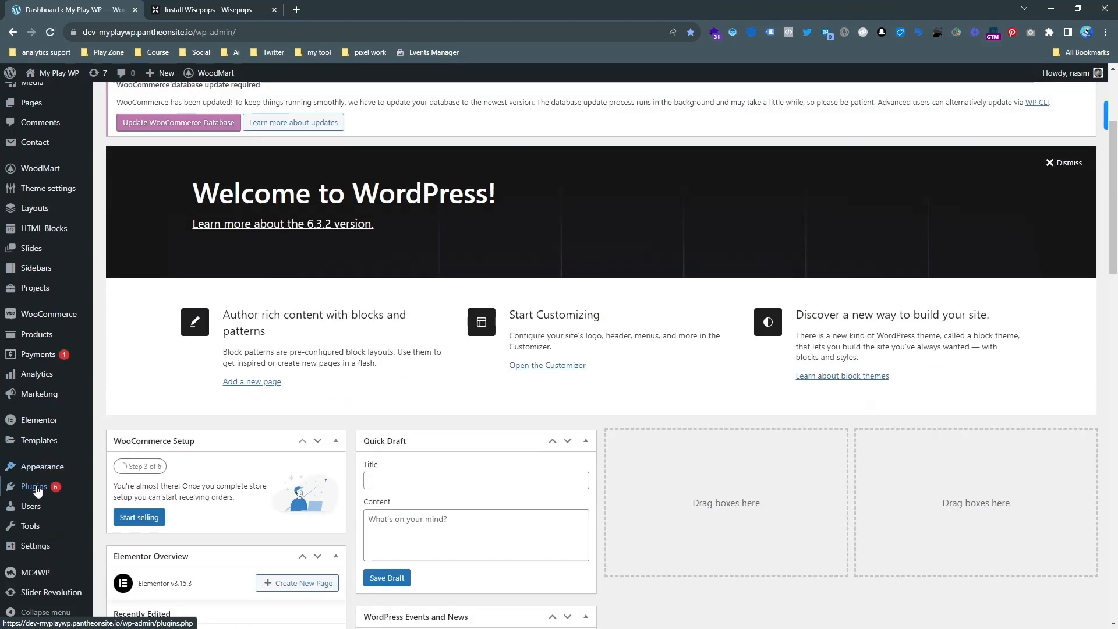
mouse_move(38, 492)
left_click(123, 507)
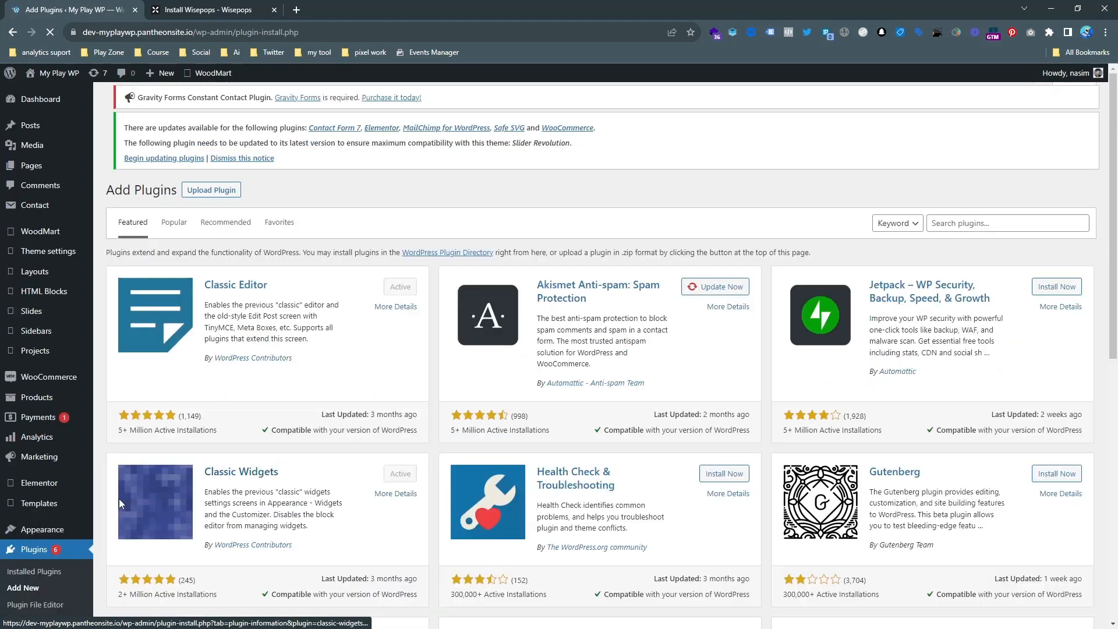
Search the plugins for "header and footer", and install and activate WPCode – Insert Headers and Footers.
left_click(967, 225)
type("header and footer")
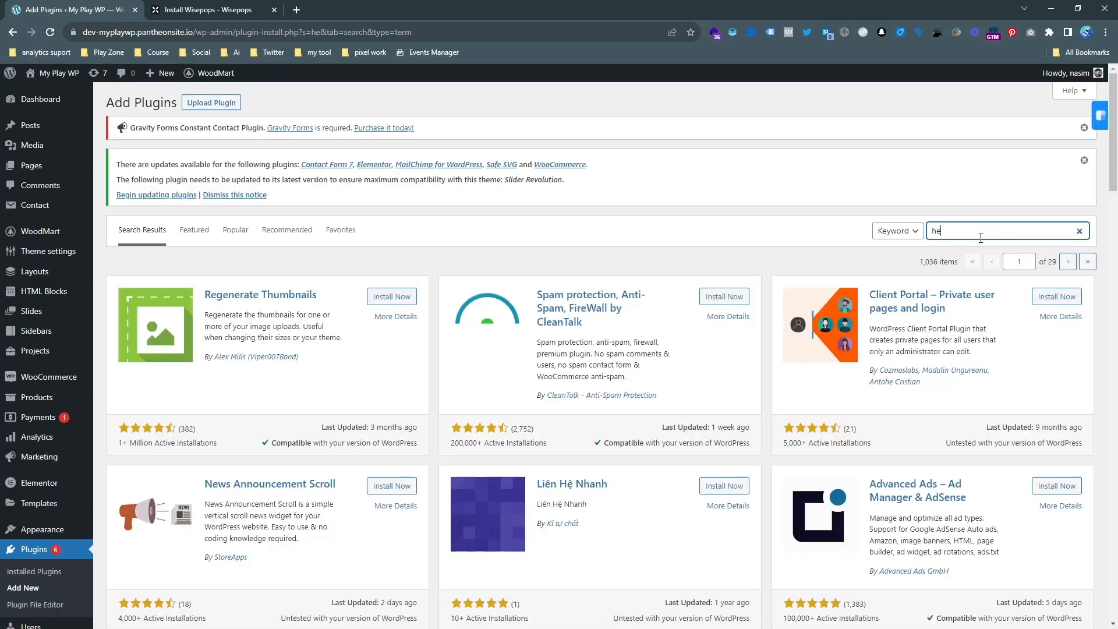
left_click(985, 255)
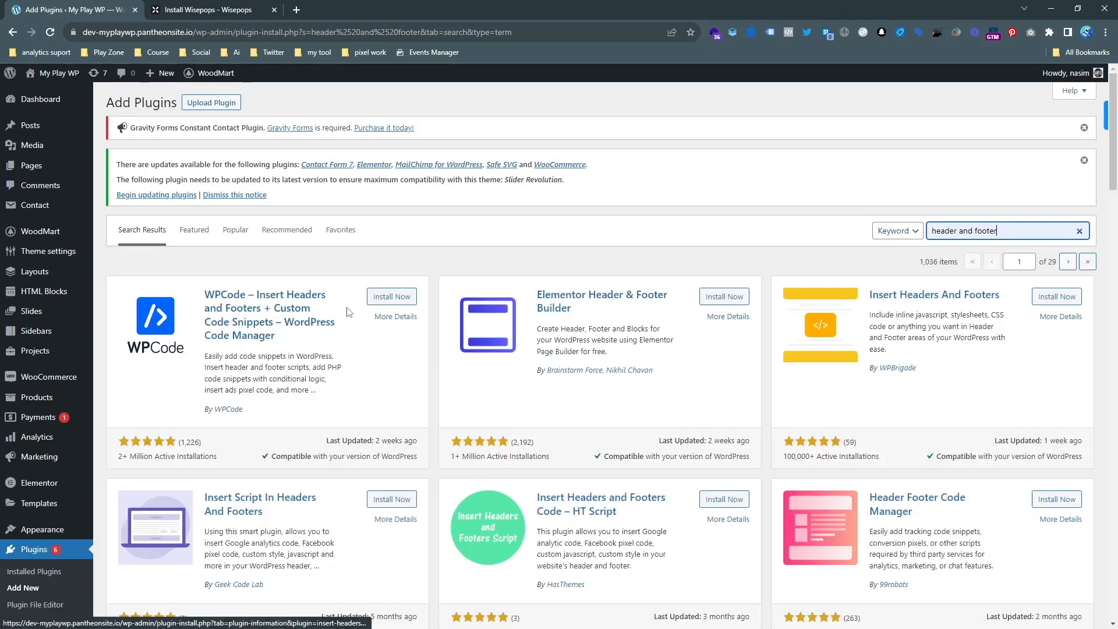
left_click(379, 297)
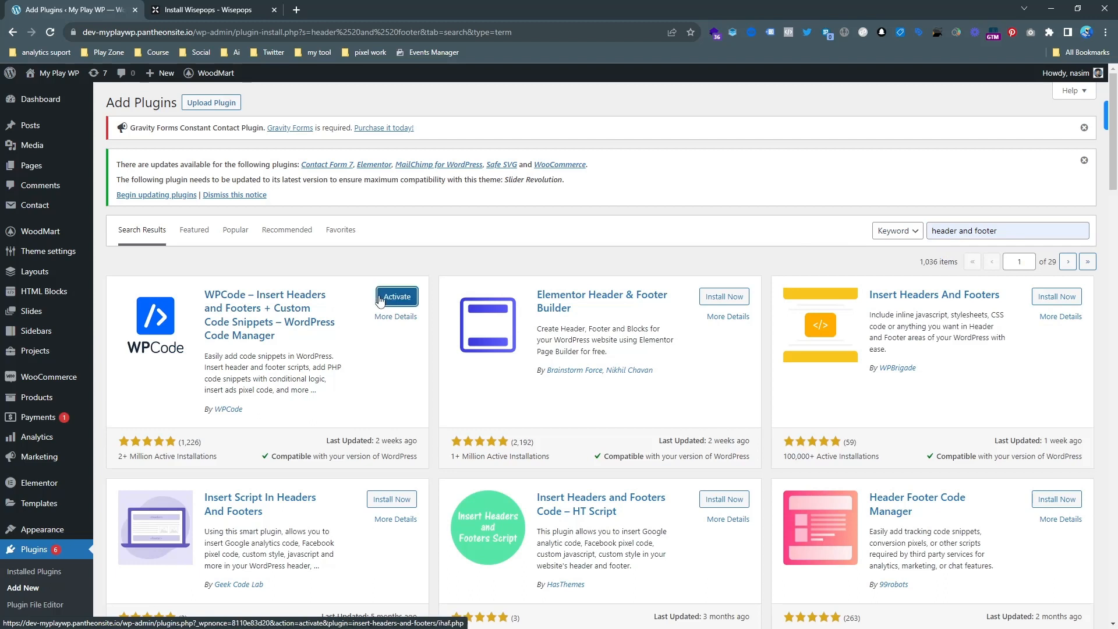
left_click(393, 301)
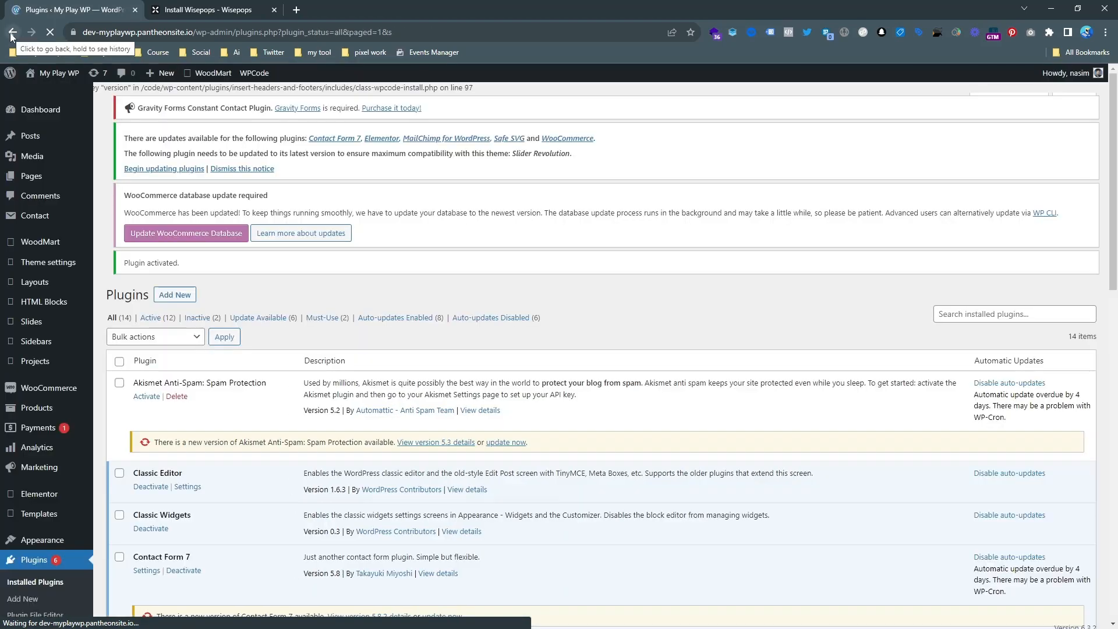
Open the Header & Footer page of the Code Snippets plugin.
scroll(363, 305, "down", 3)
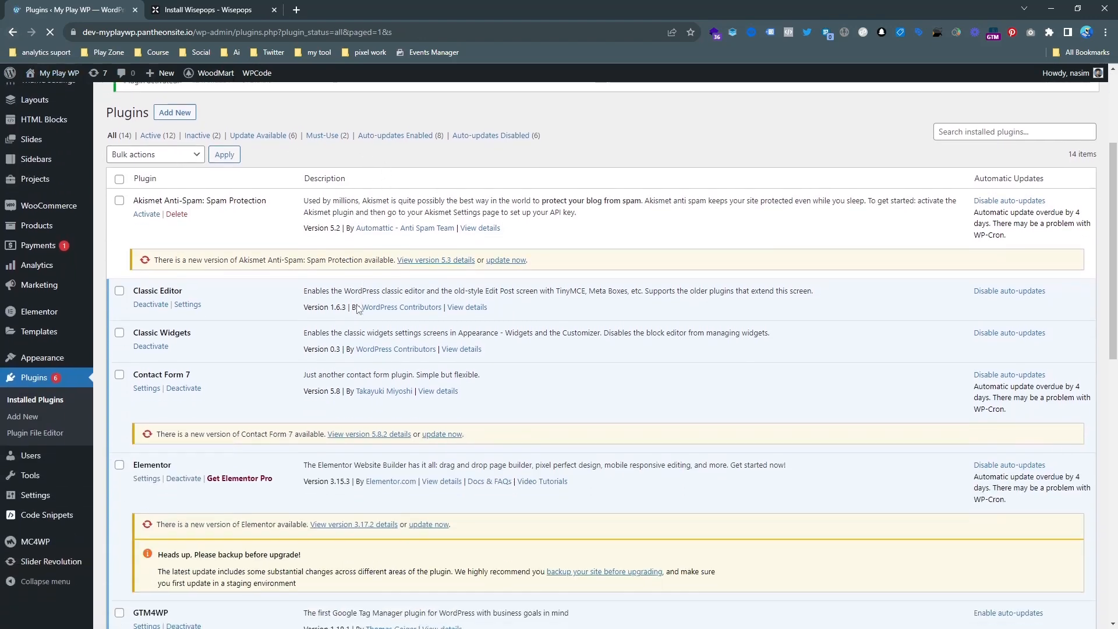
scroll(362, 305, "down", 2)
mouse_move(48, 554)
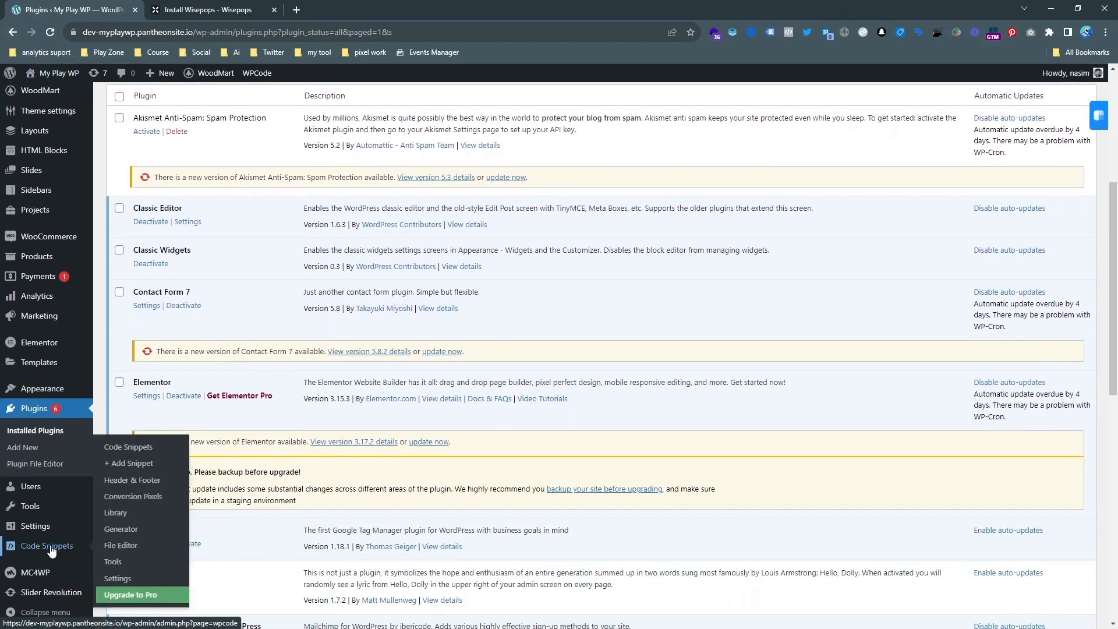
left_click(136, 480)
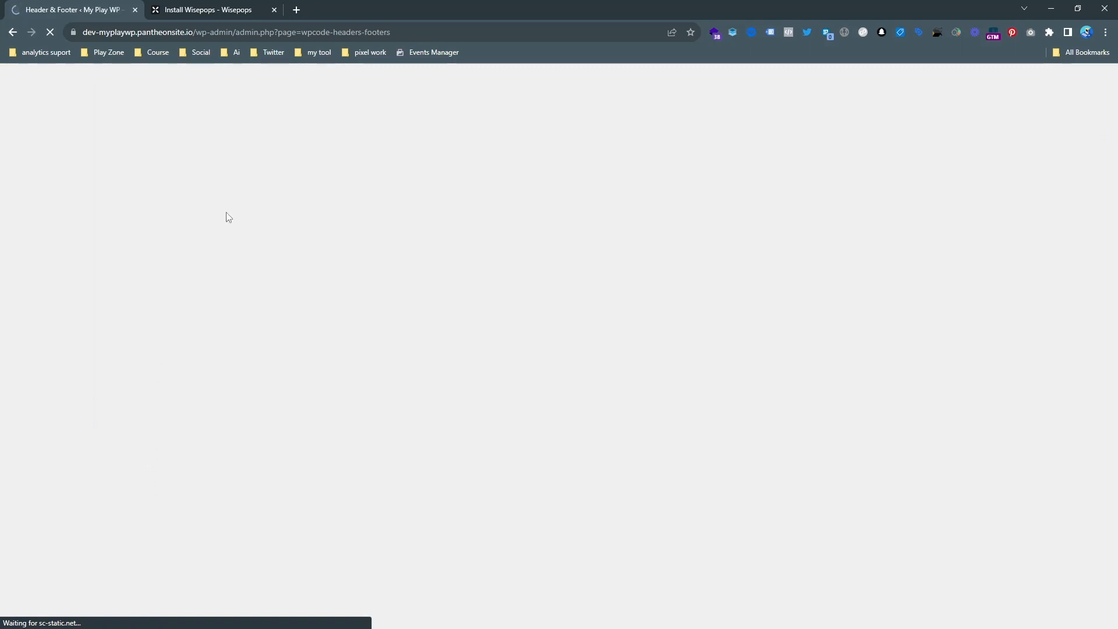
Copy the setup code snippet again from the Install Wisepops page while the WordPress Header & Footer page loads.
left_click(213, 10)
left_click(493, 316)
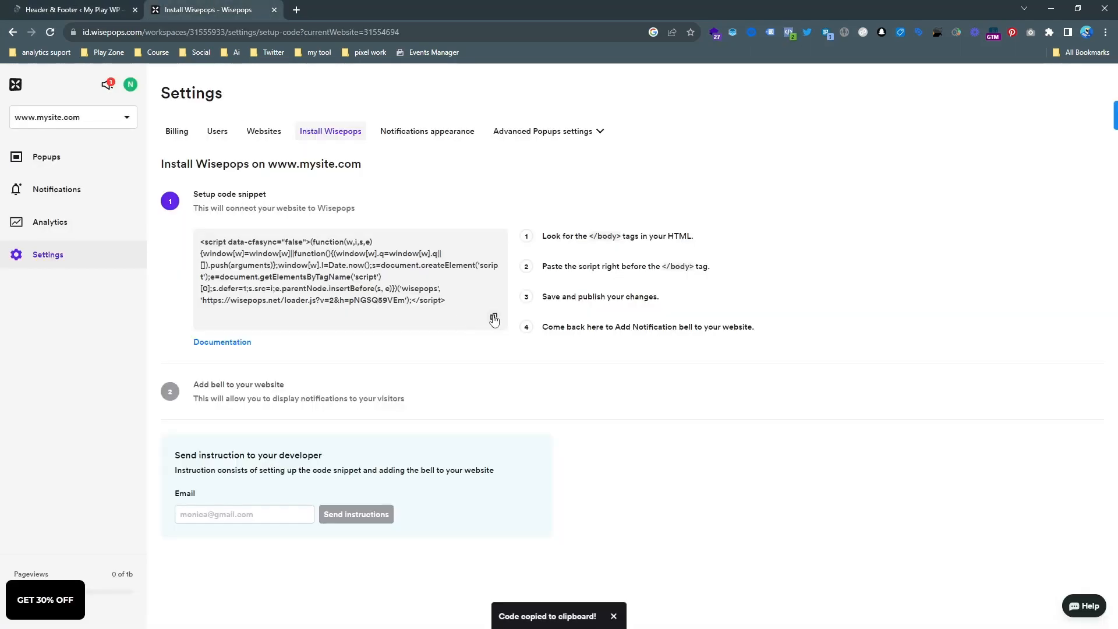
left_click(89, 4)
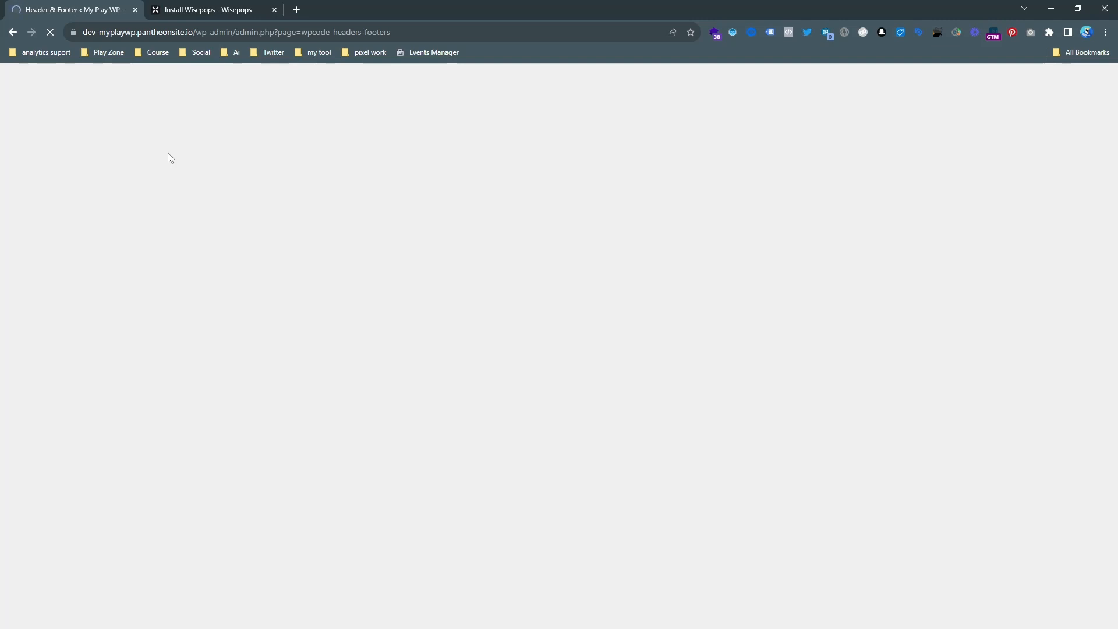
left_click(189, 6)
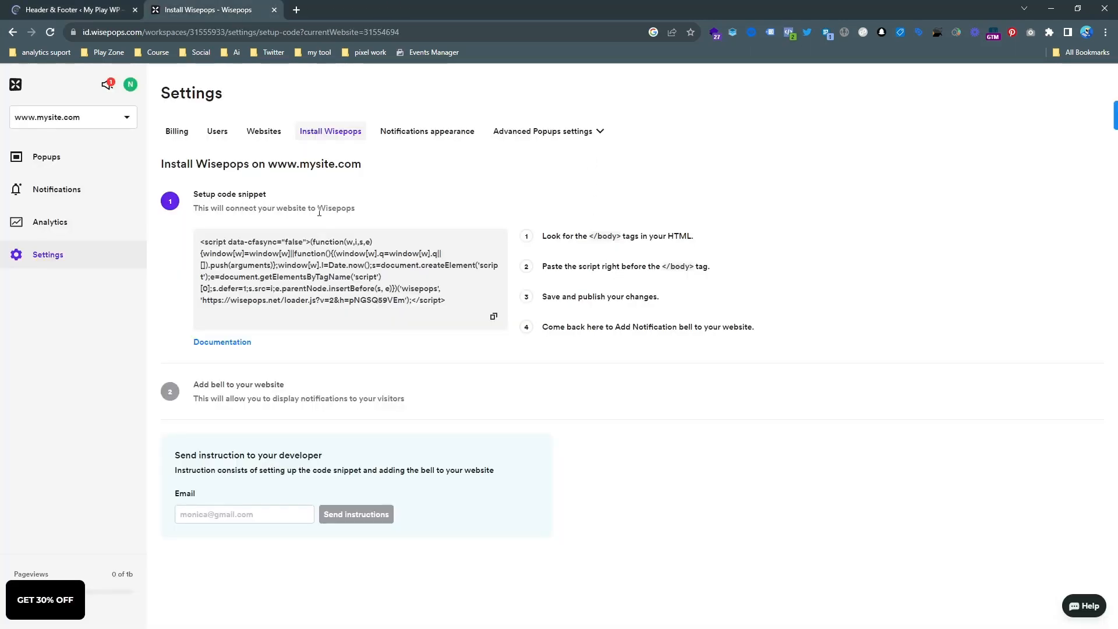
left_click(35, 9)
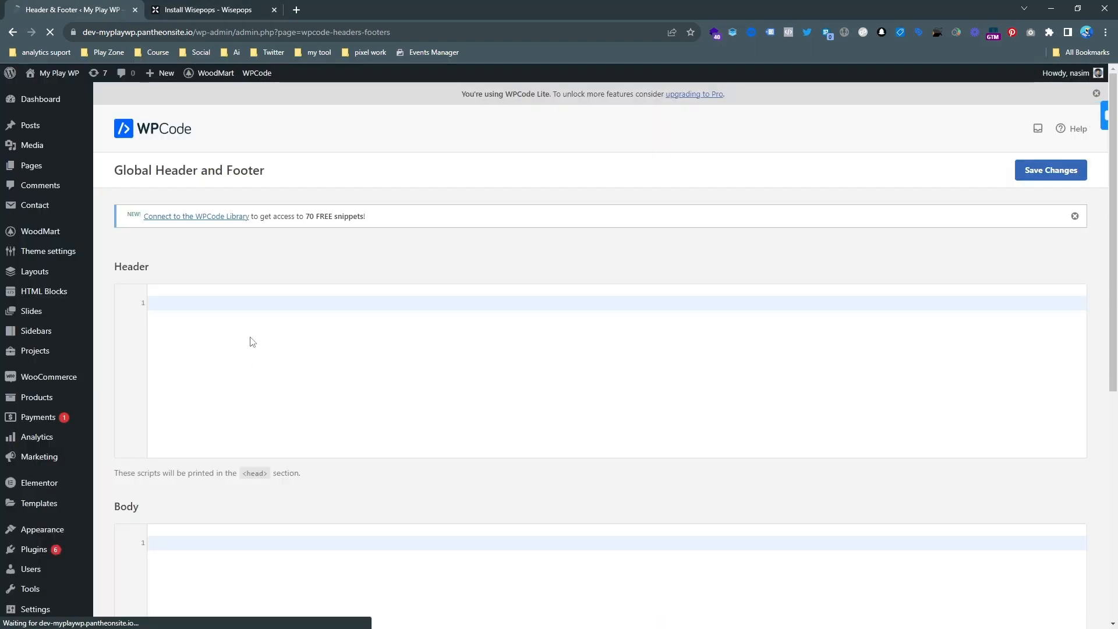
left_click(197, 9)
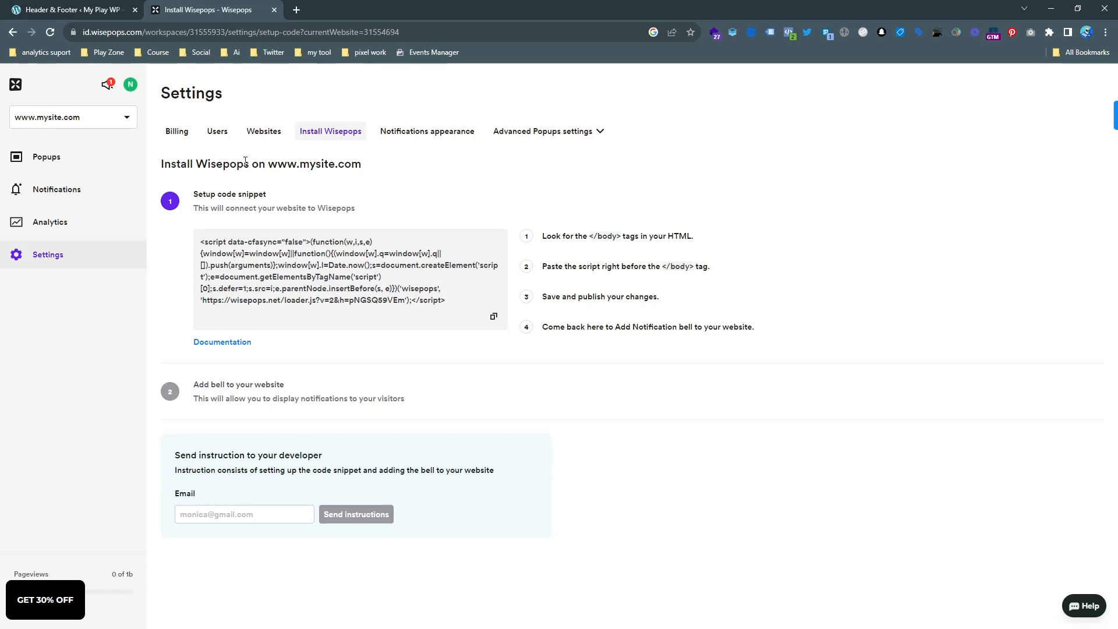
Paste the Wisepops setup code into the Body section of WPCode's Global Header and Footer page and save the changes.
left_click(59, 9)
scroll(235, 524, "down", 1)
scroll(237, 538, "down", 2)
left_click(226, 442)
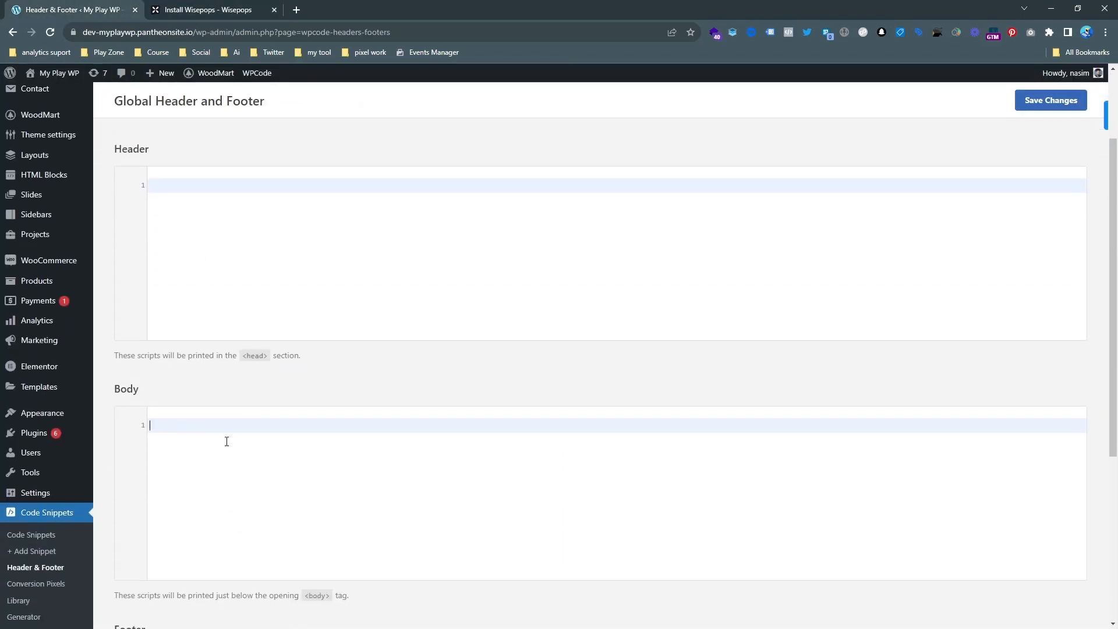
key("ctrl+v")
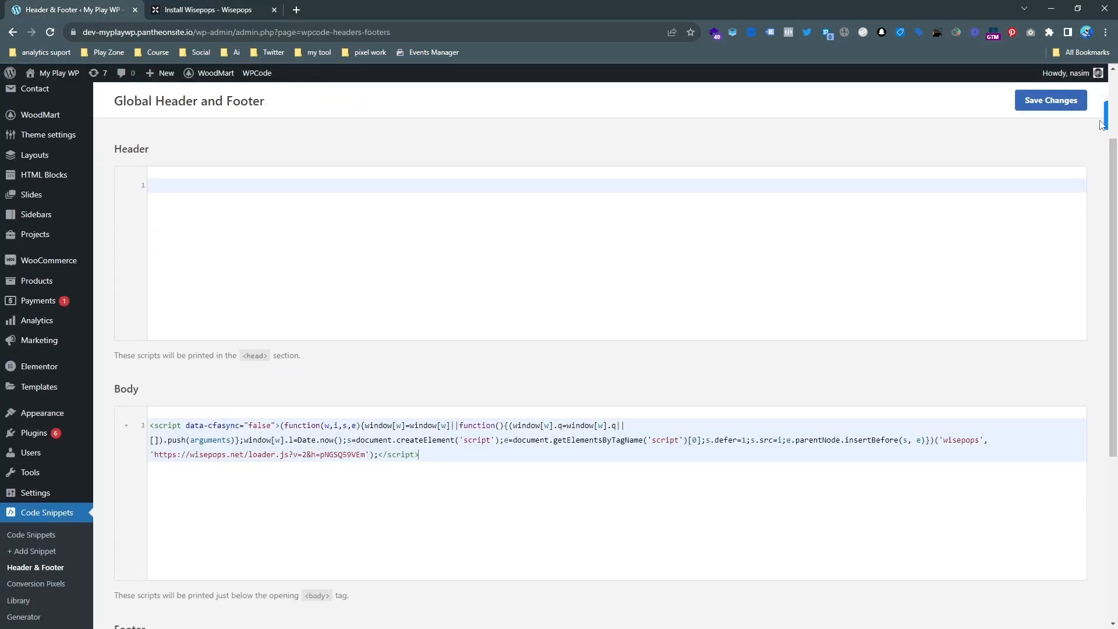
left_click(1054, 105)
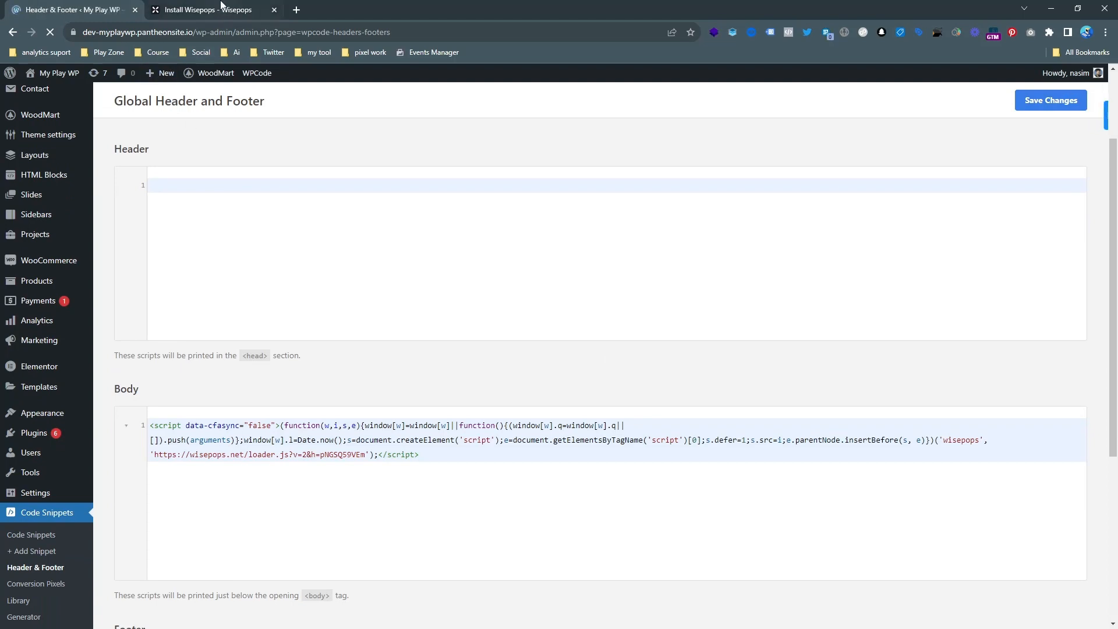
Open the documentation for the setup code snippet from the Wisepops install page, and return to that page.
left_click(222, 9)
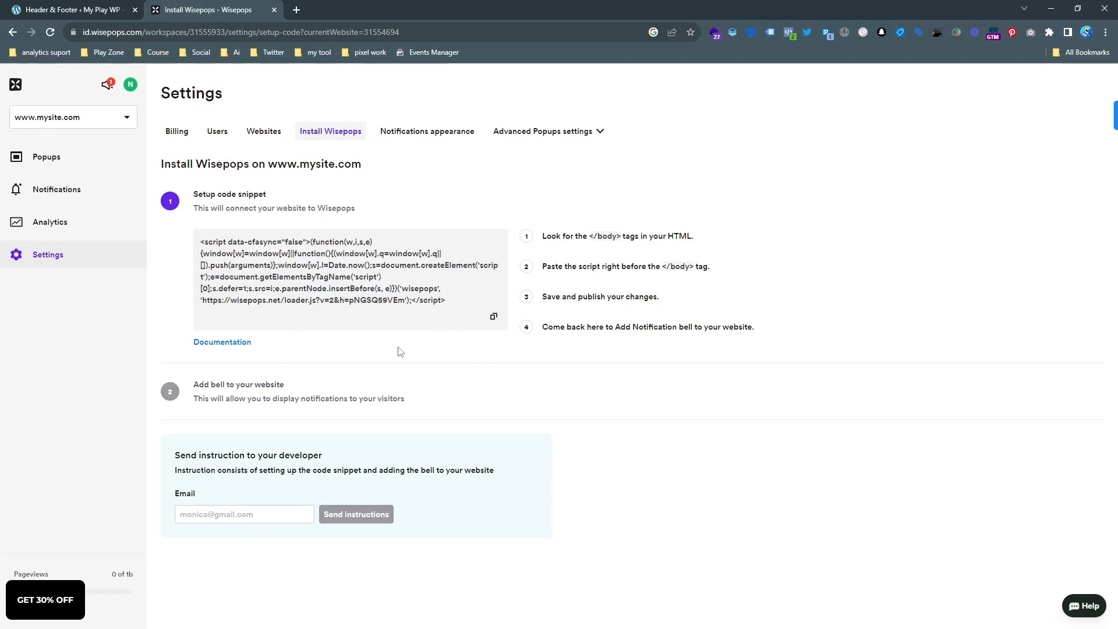
left_click(247, 344)
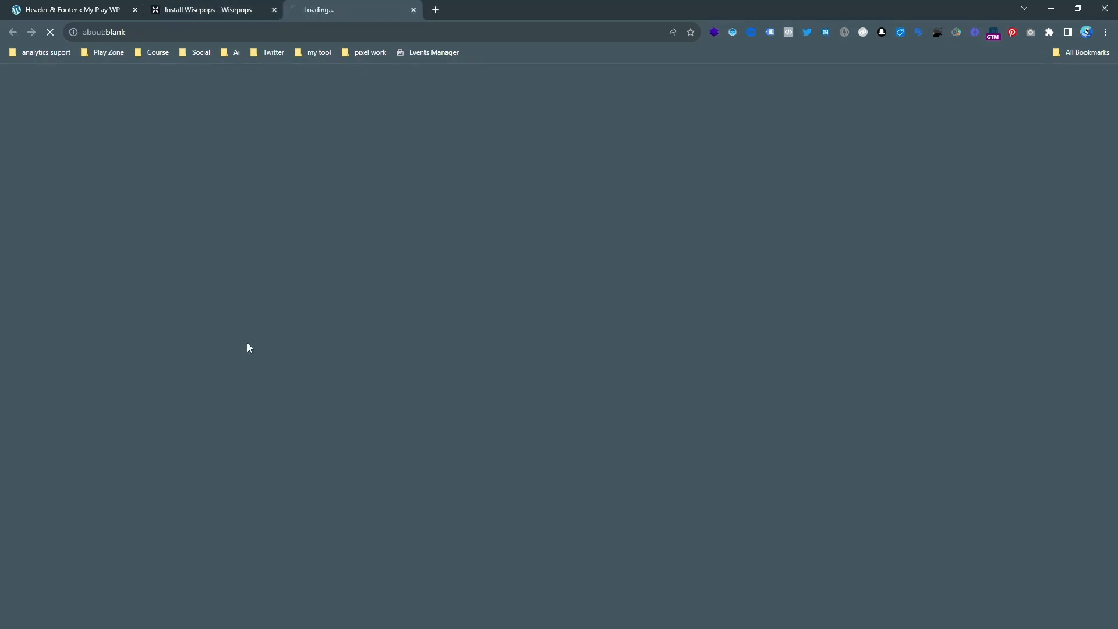
left_click(221, 8)
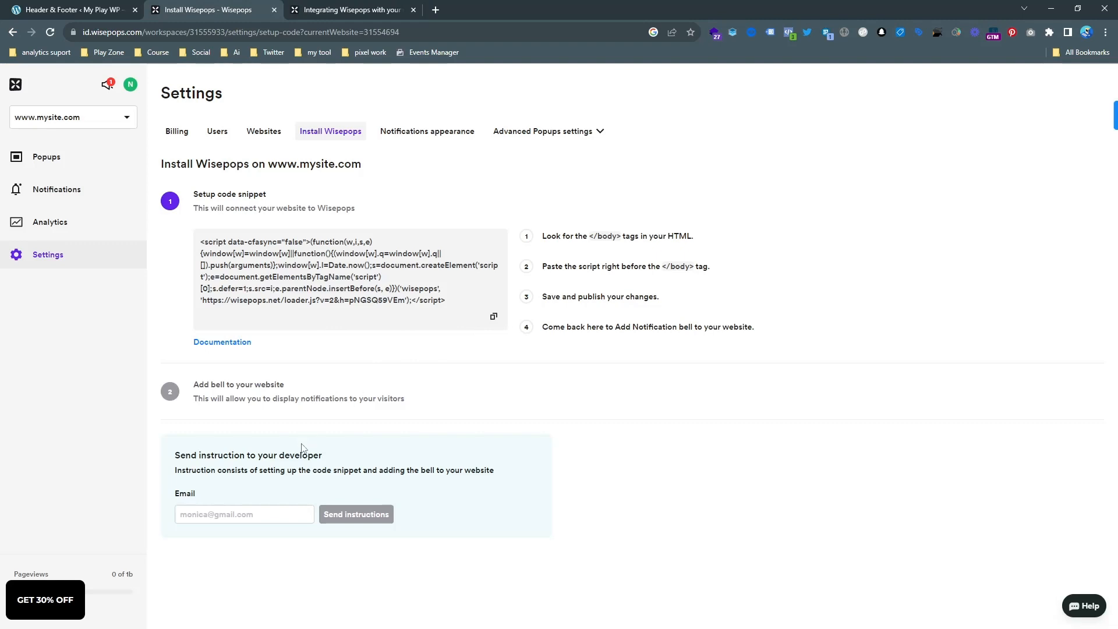
Open the live My Play WP site in a new tab from the WordPress dashboard and browse through its home page.
left_click(122, 7)
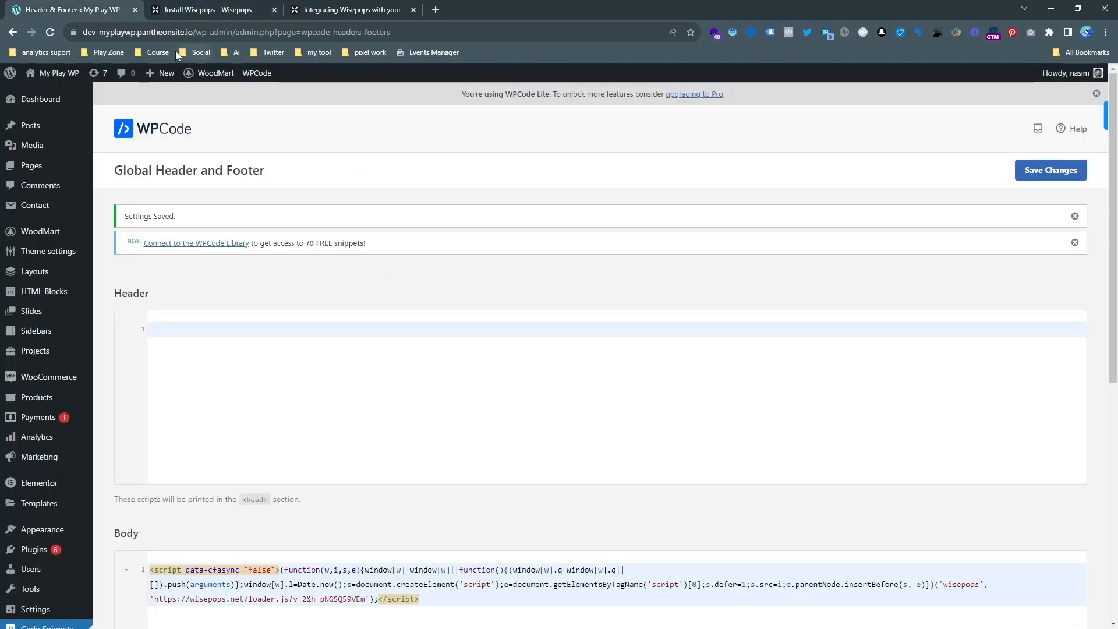
mouse_move(58, 72)
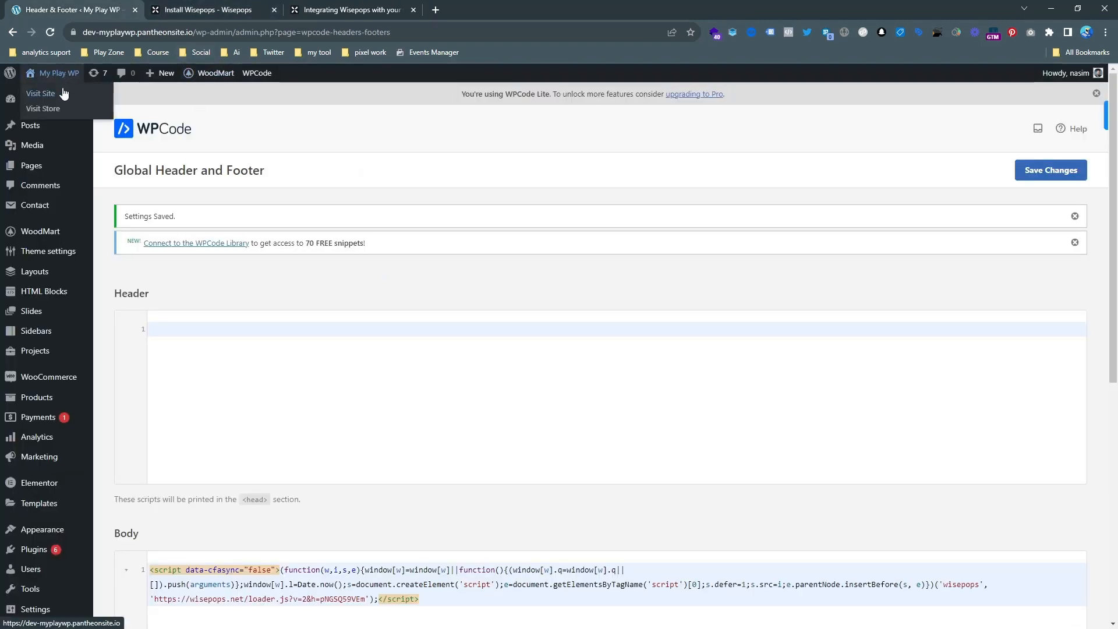
middle_click(64, 93)
left_click(474, 9)
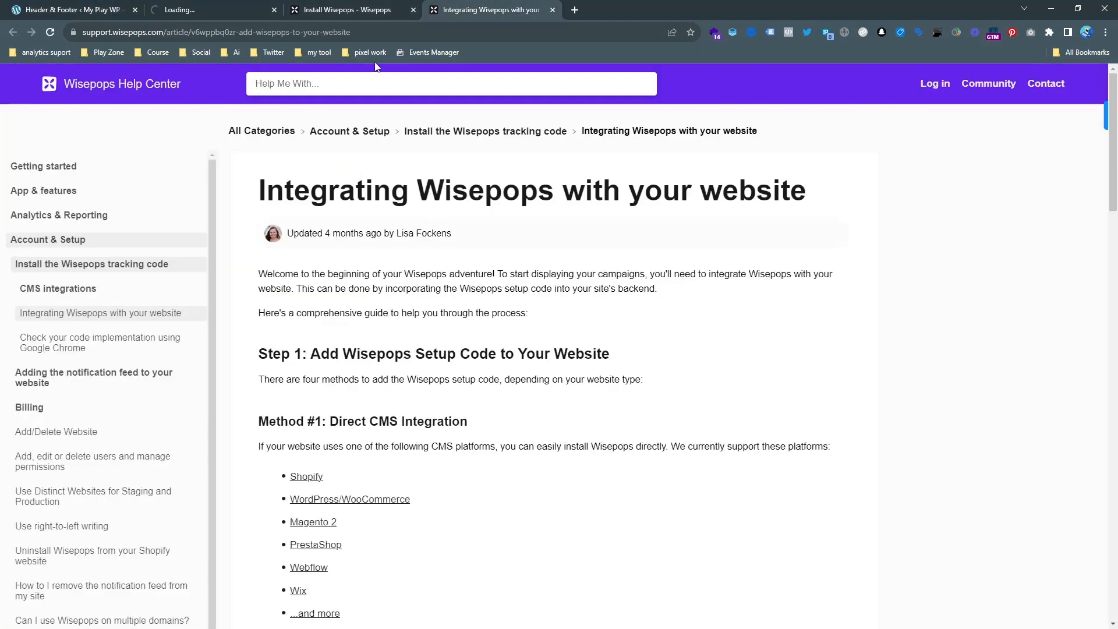
left_click(353, 8)
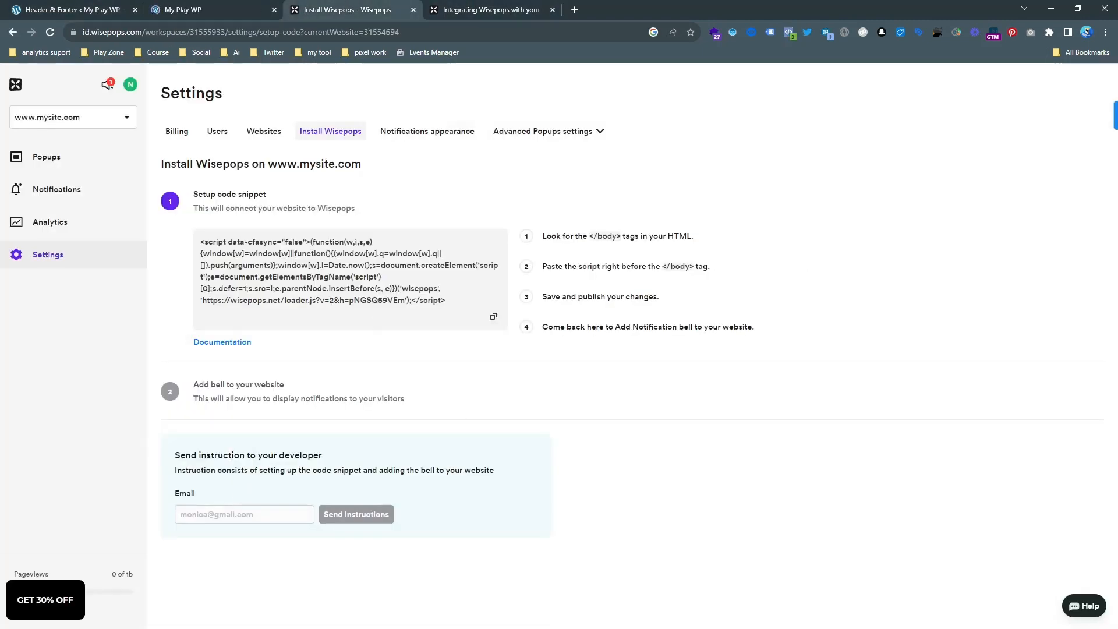
left_click(185, 7)
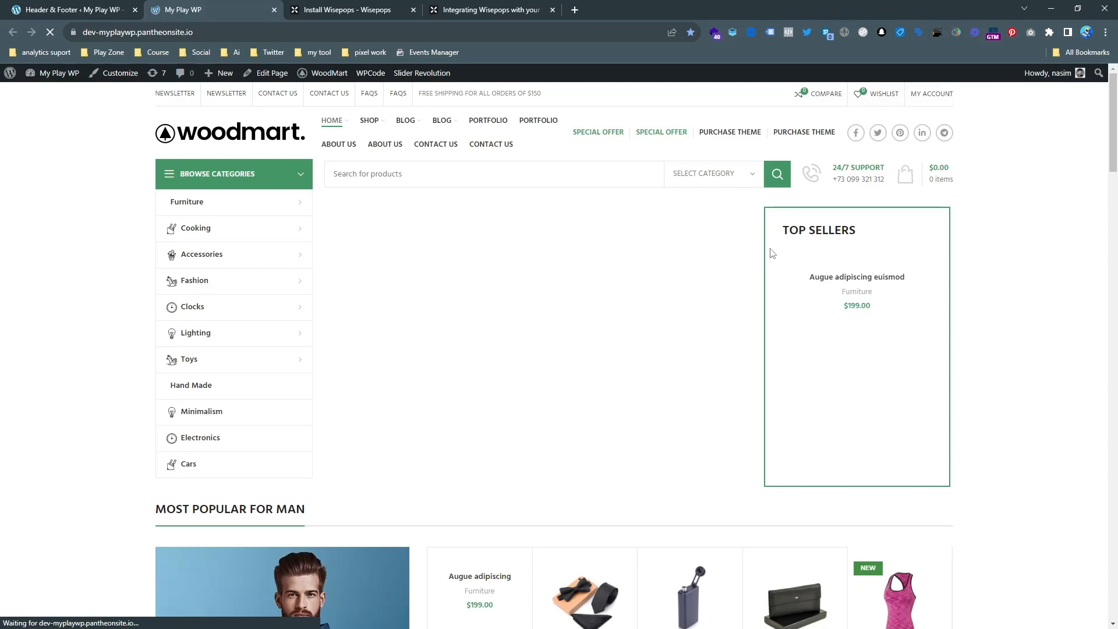
scroll(768, 250, "down", 5)
scroll(660, 256, "up", 5)
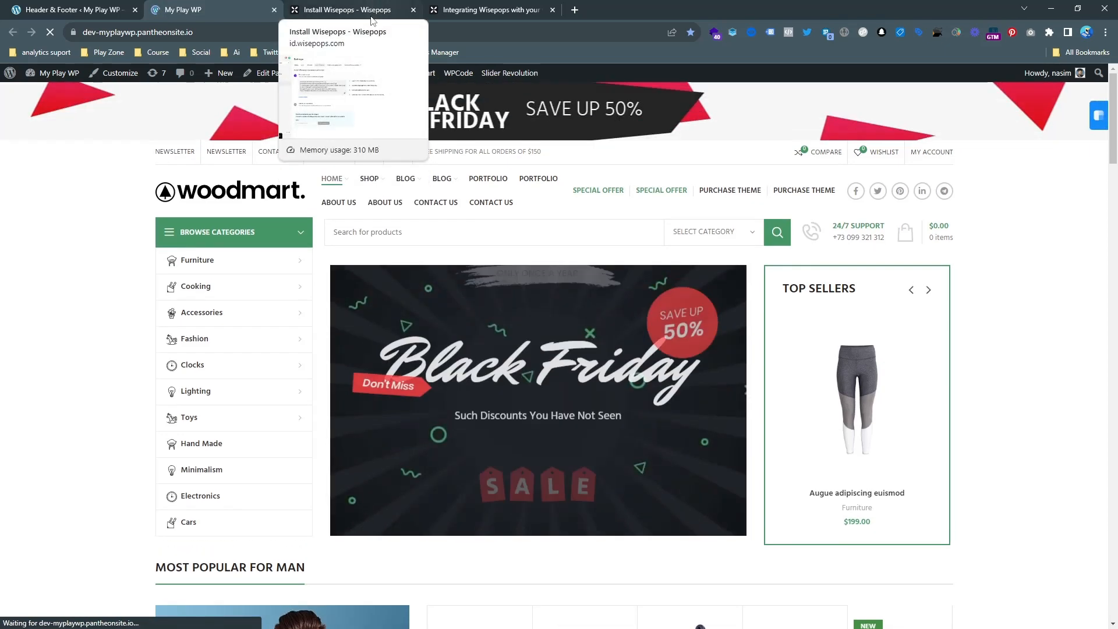
scroll(344, 324, "down", 15)
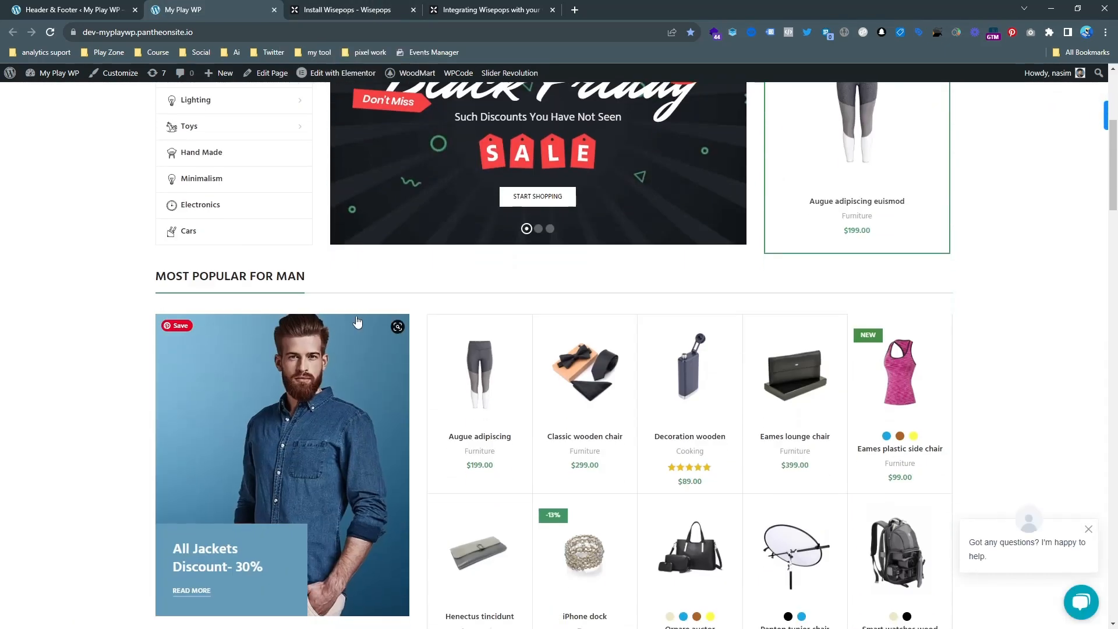
scroll(684, 393, "down", 15)
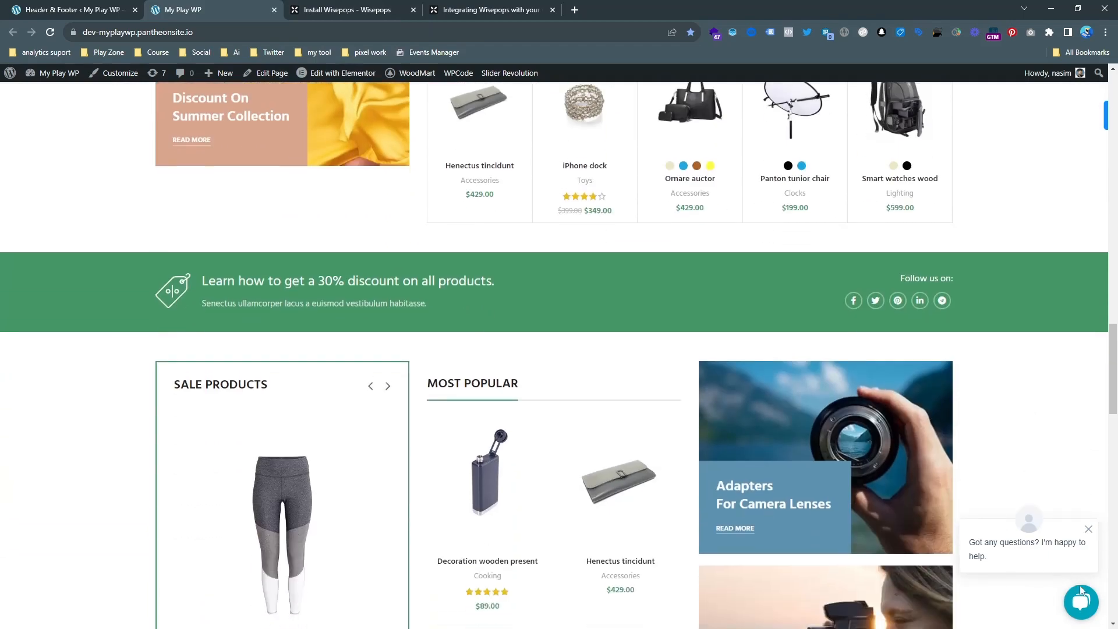
scroll(646, 411, "down", 5)
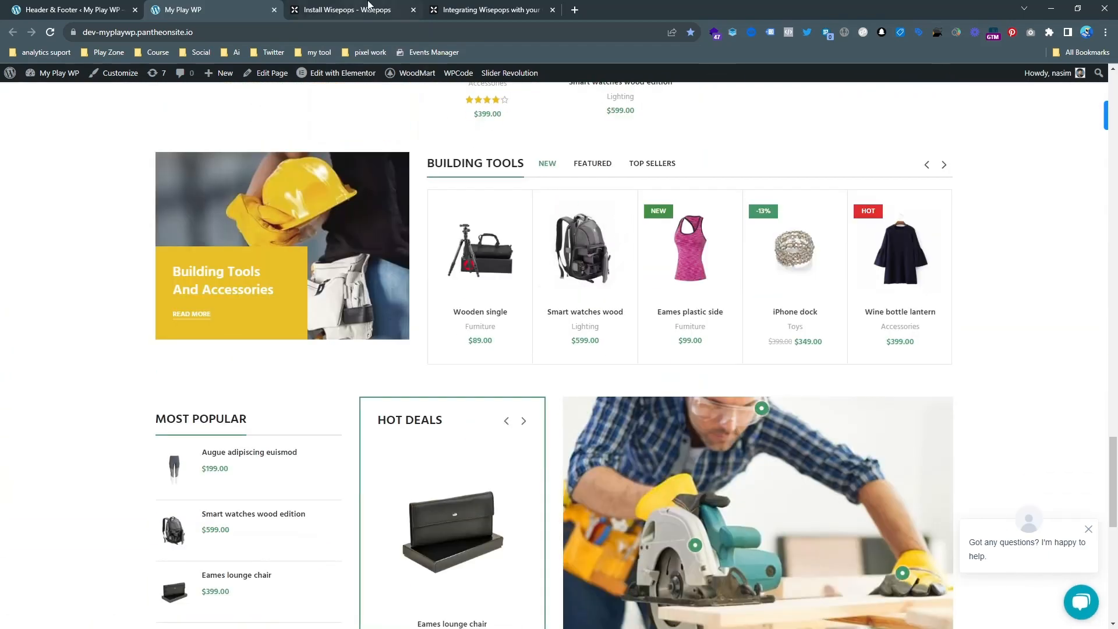
Reload the Install Wisepops page and check the status of the setup code snippet and the bell instructions.
left_click(369, 9)
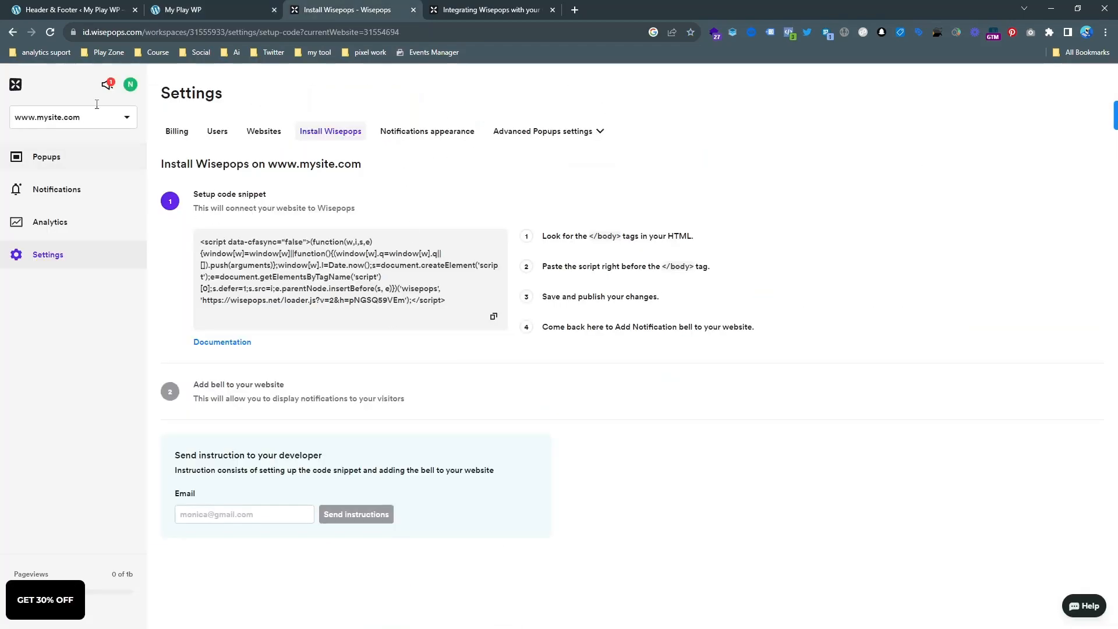
left_click(51, 32)
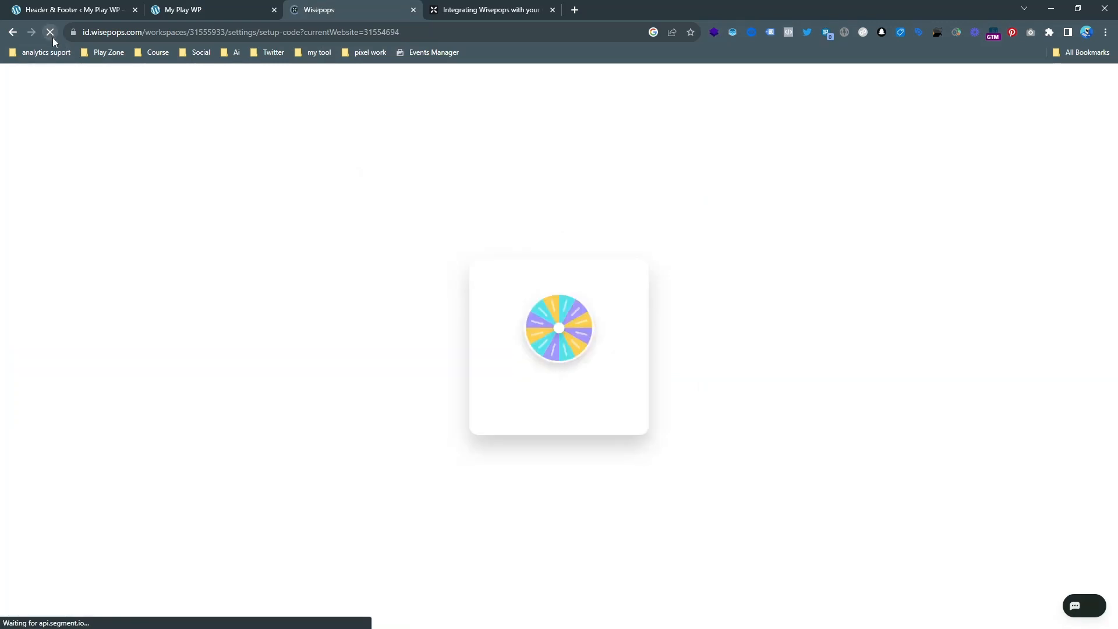
left_click(281, 4)
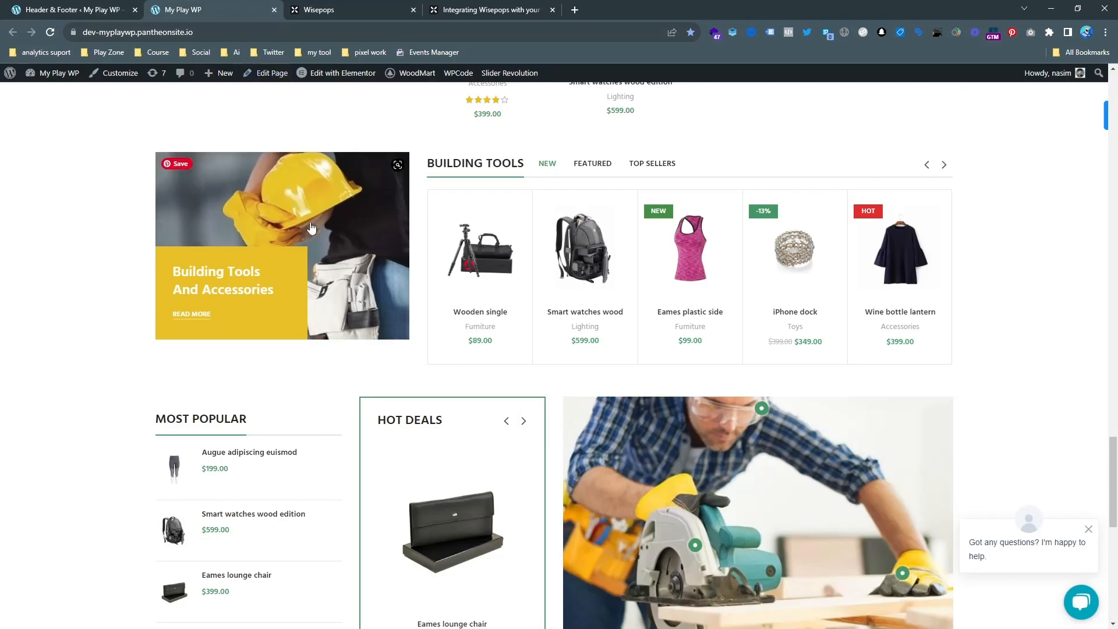
scroll(309, 262, "down", 10)
left_click(298, 6)
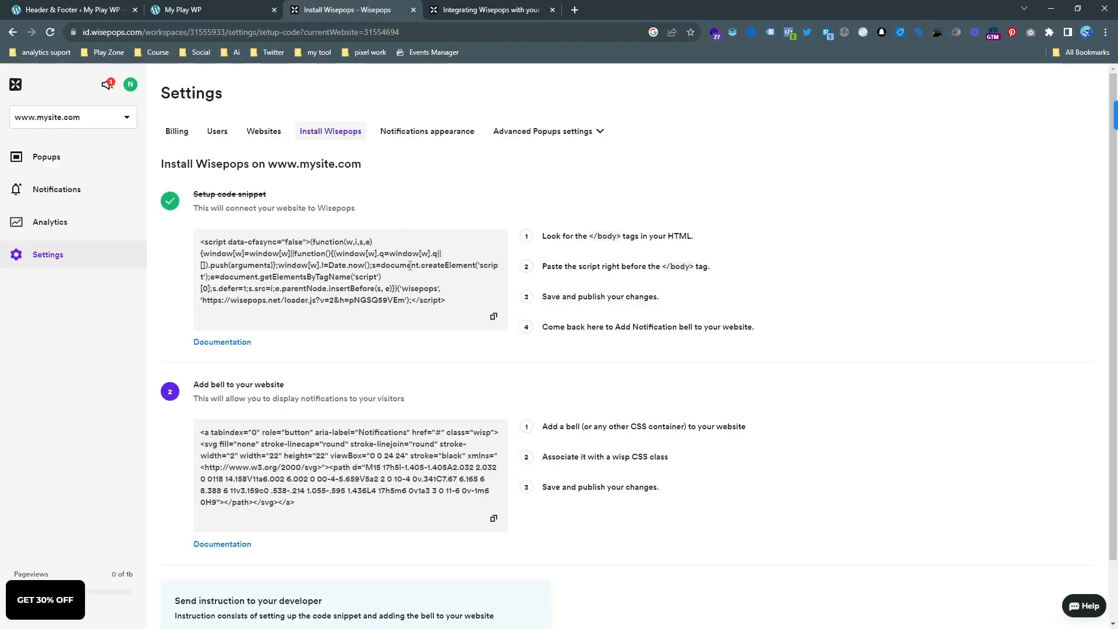
scroll(262, 384, "down", 1)
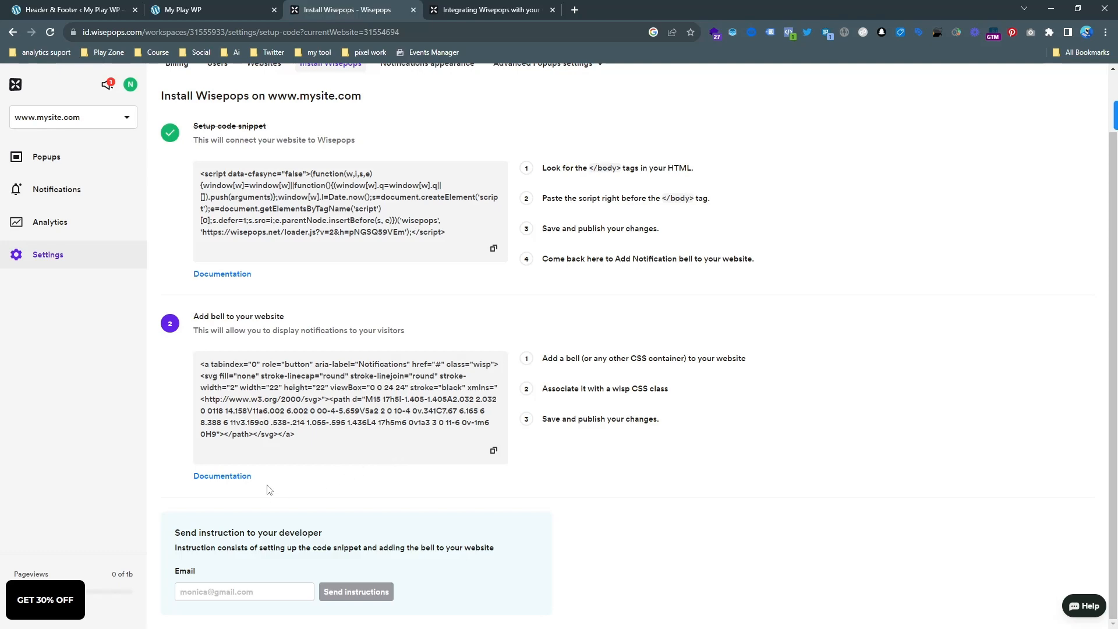
Open the bell documentation, close the article on integrating Wisepops, and read the floating and embedded notification feed options.
left_click(237, 477)
left_click(638, 8)
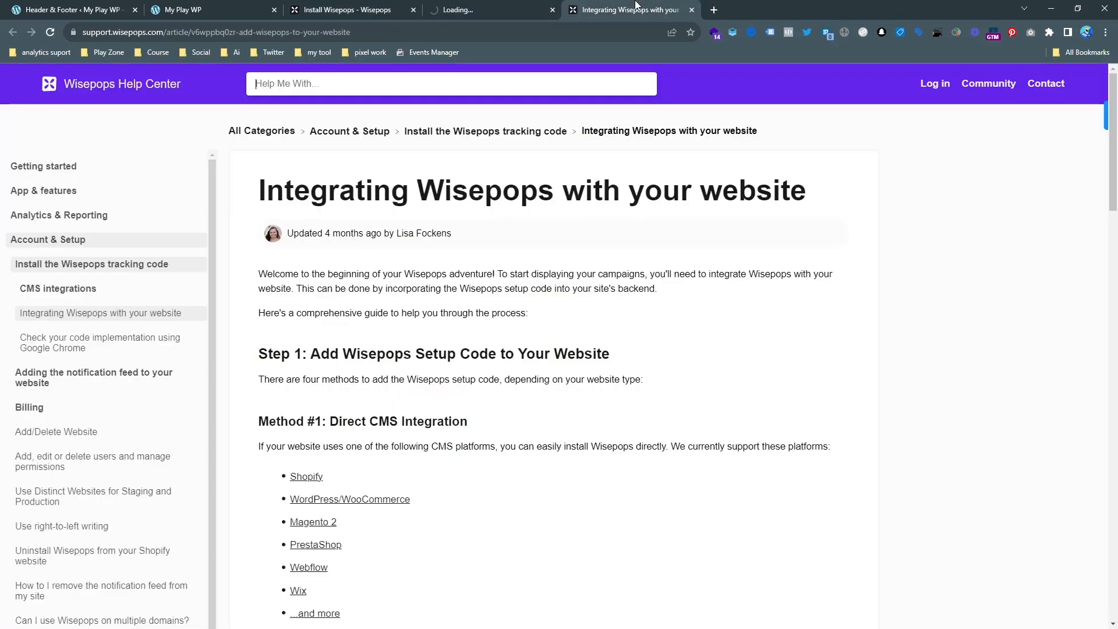
left_click(692, 10)
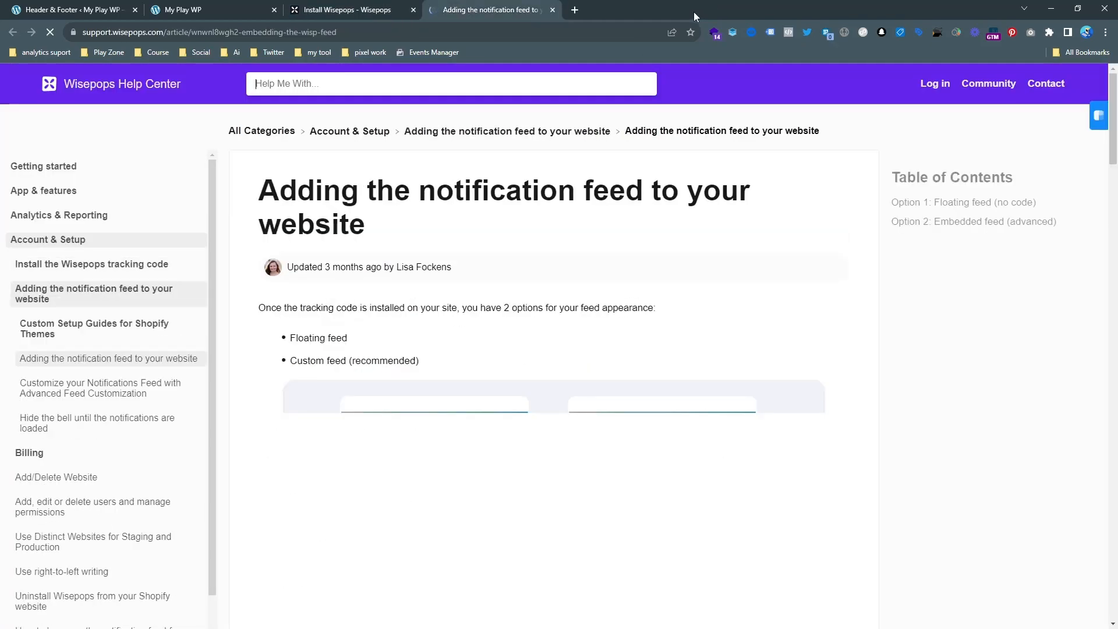
scroll(552, 245, "down", 5)
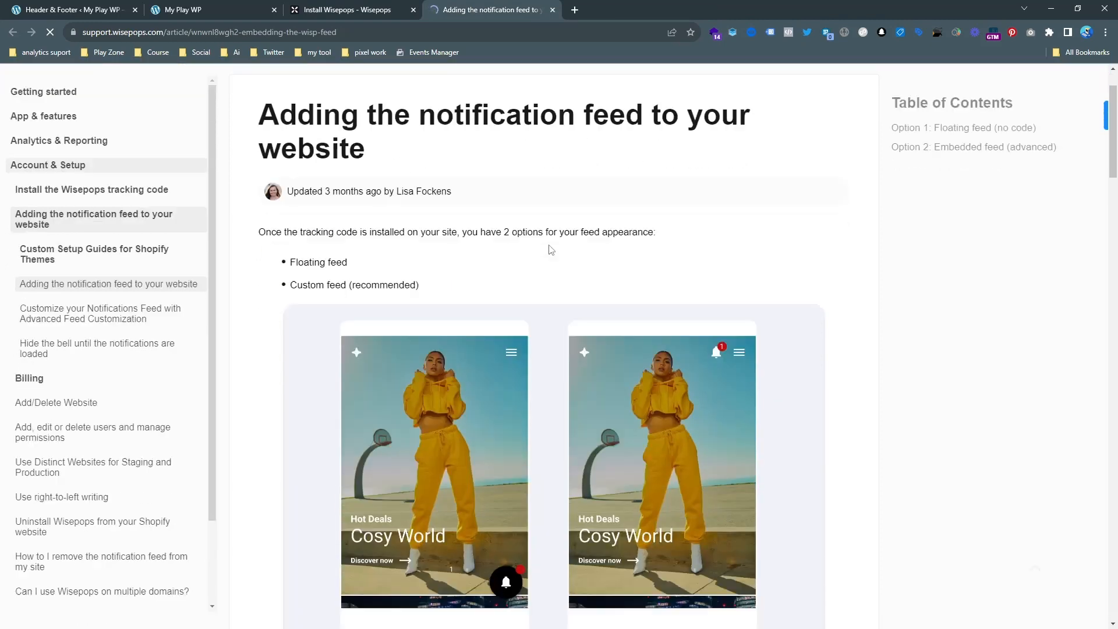
scroll(545, 241, "down", 9)
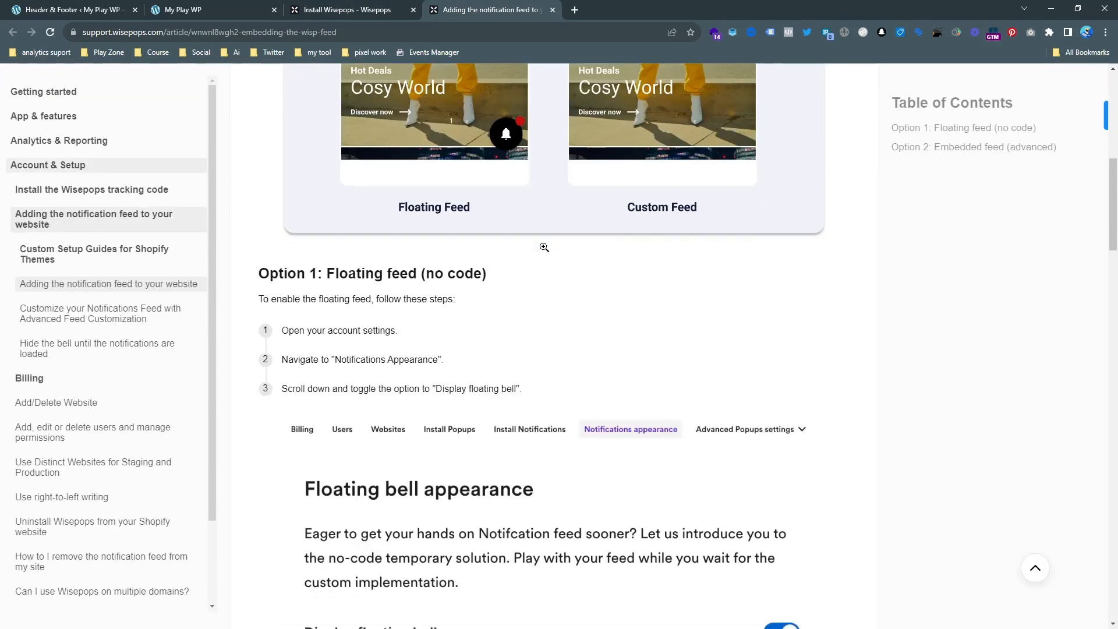
scroll(548, 260, "down", 5)
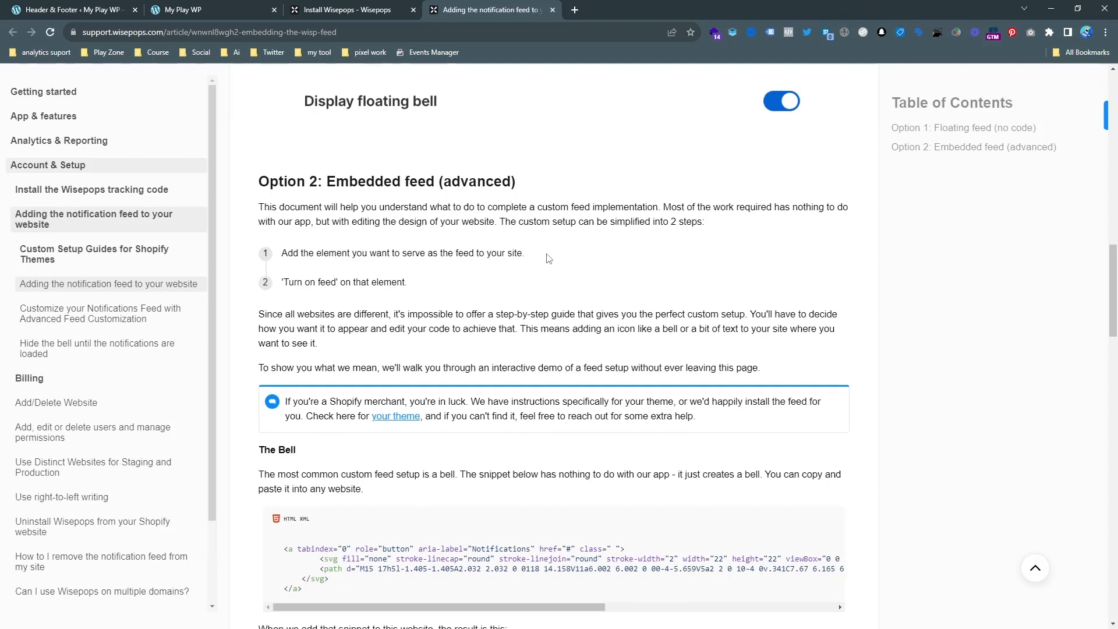
scroll(548, 259, "down", 5)
scroll(547, 258, "down", 4)
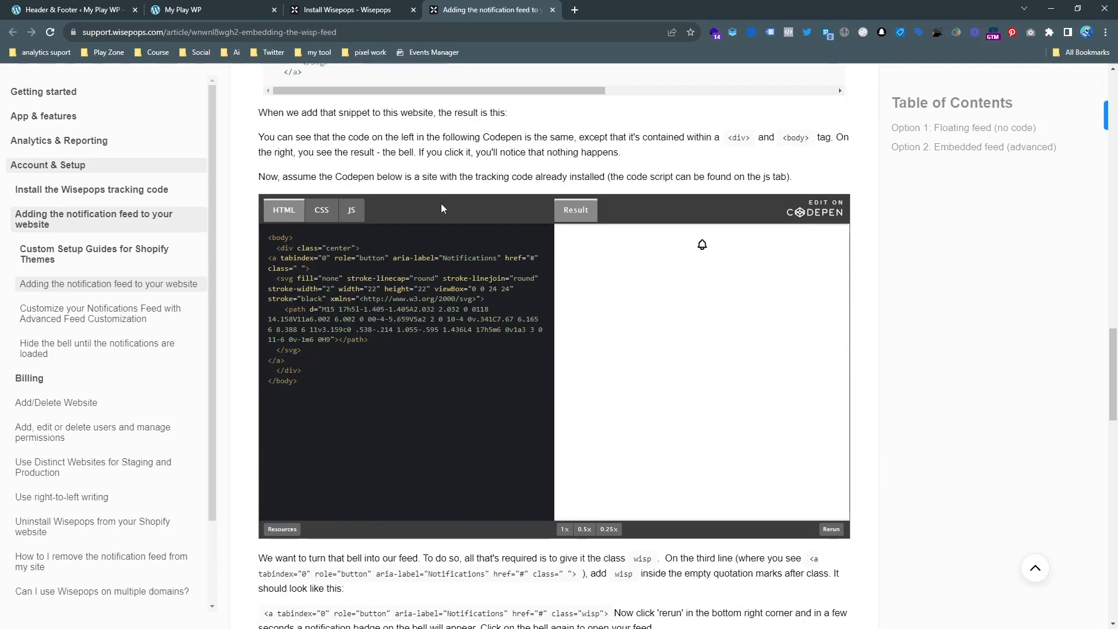
Copy the bell code from the Install Wisepops page, add it below the setup script in WPCode's Body section, and save the changes.
left_click(337, 5)
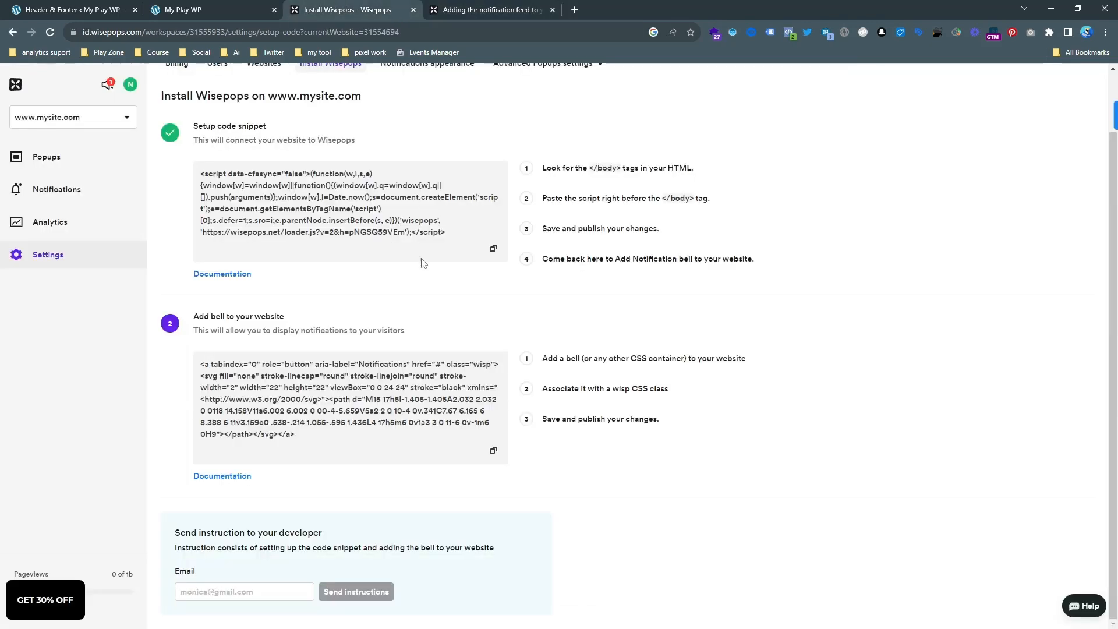
left_click(495, 452)
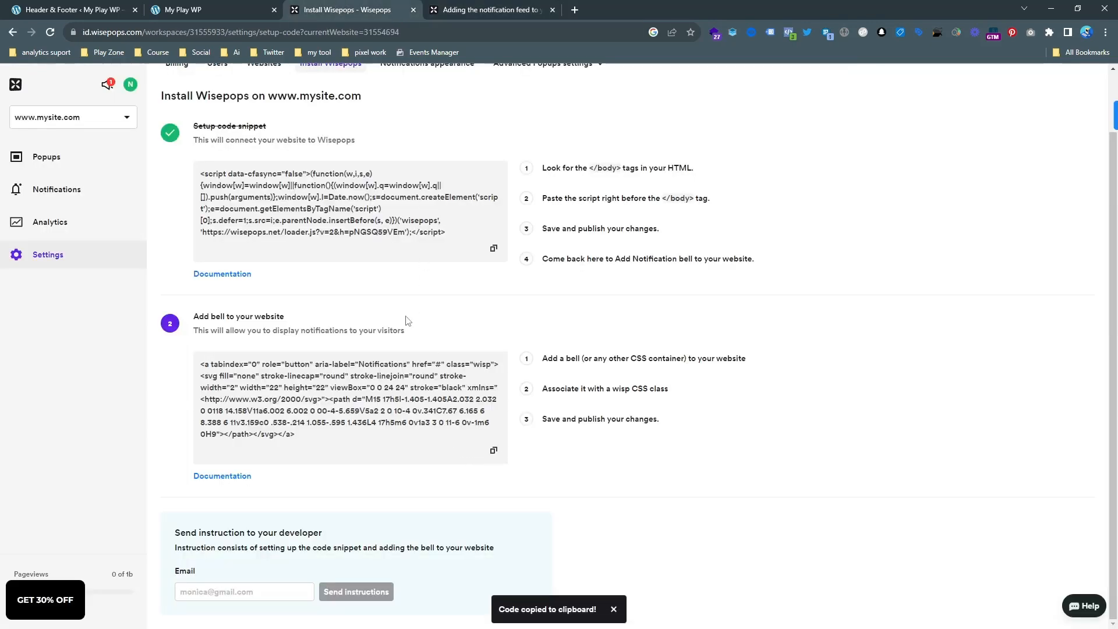
left_click(87, 10)
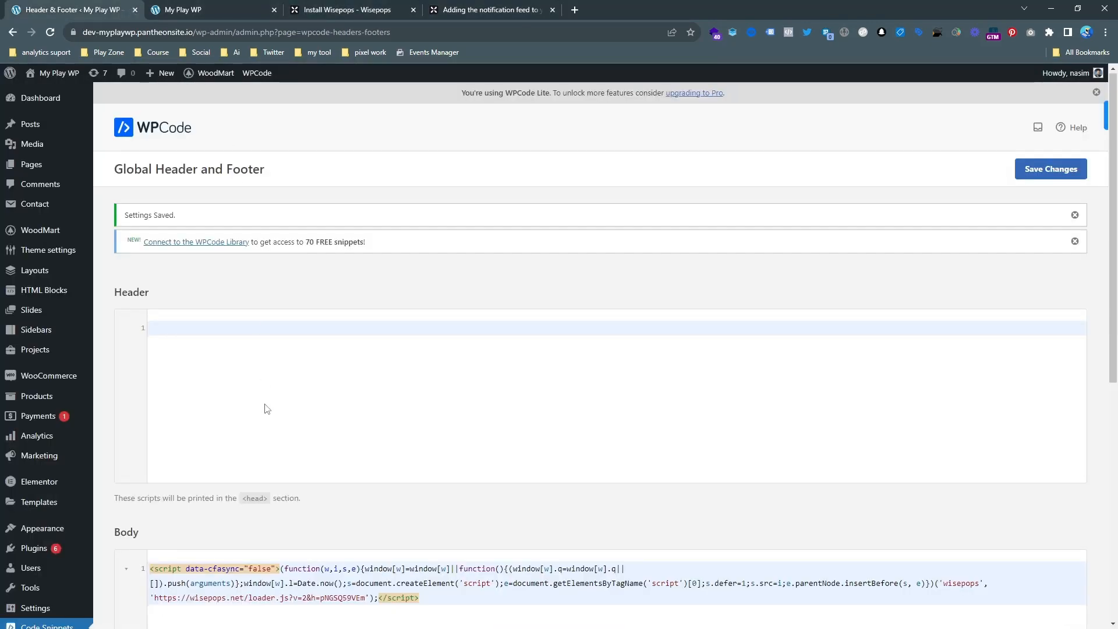
scroll(267, 409, "down", 4)
left_click(384, 441)
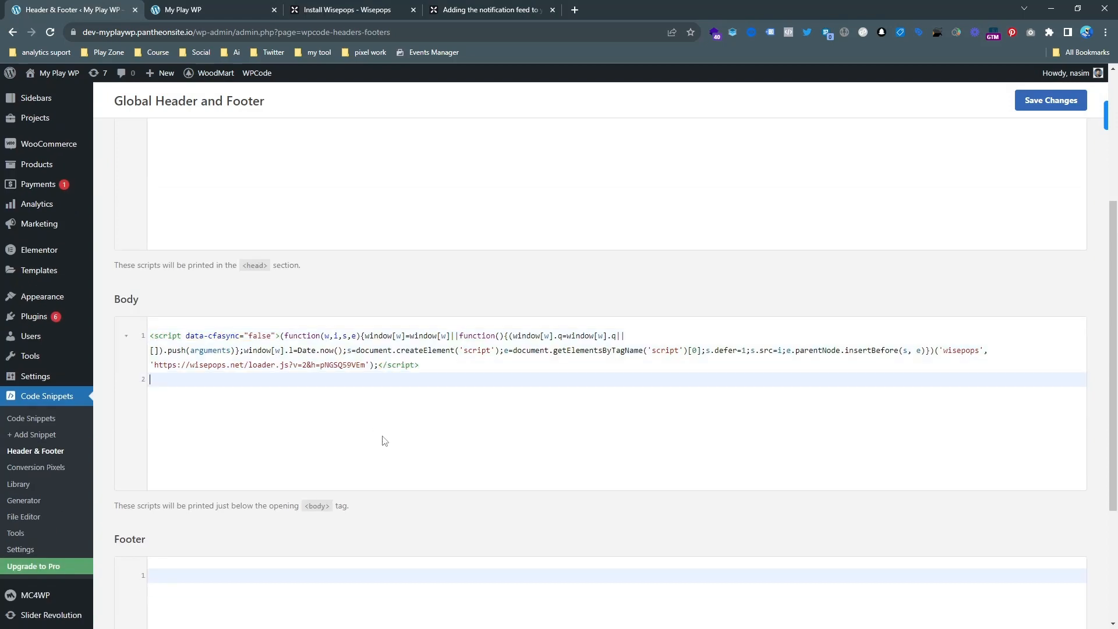
key("Return")
key("ctrl+v")
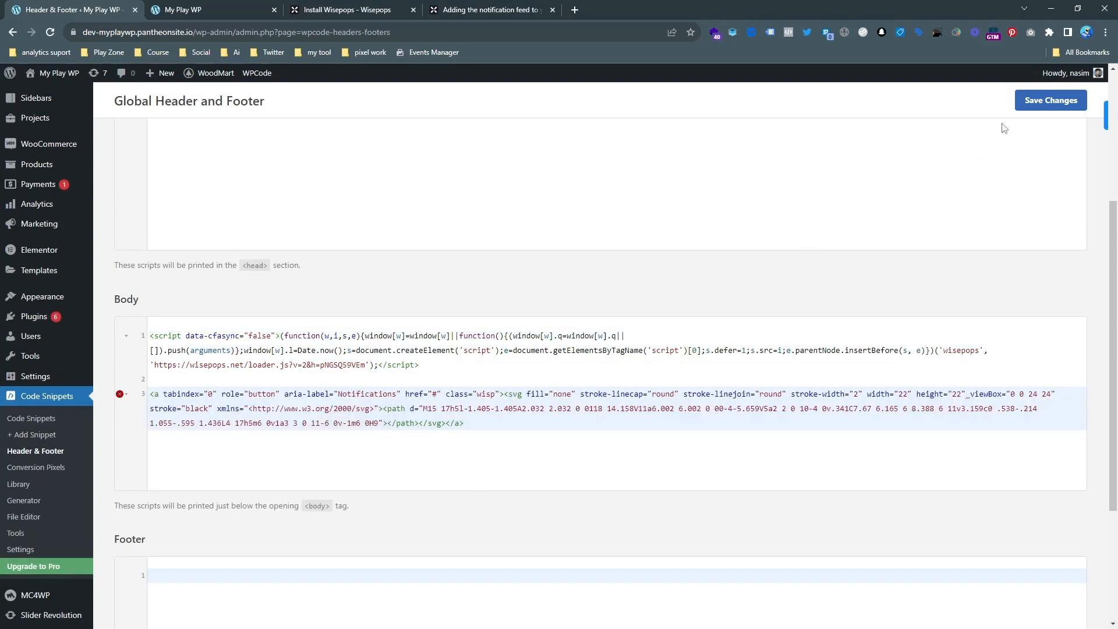
left_click(1024, 106)
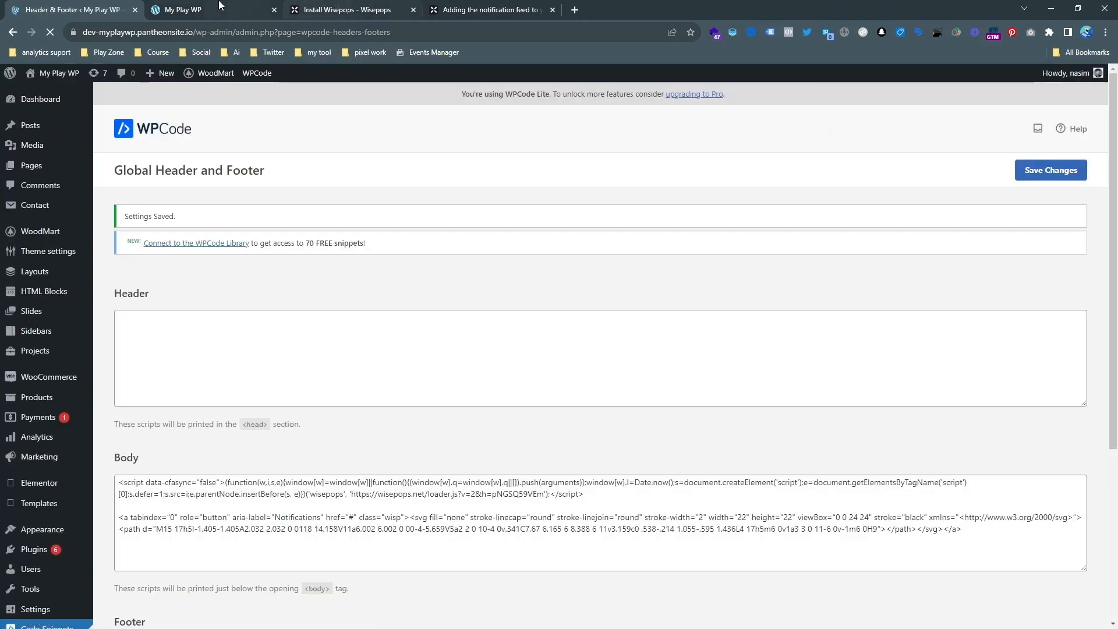
Reload the live My Play WP site, open the notification bell's feed, and look through the home page.
left_click(180, 10)
left_click(50, 33)
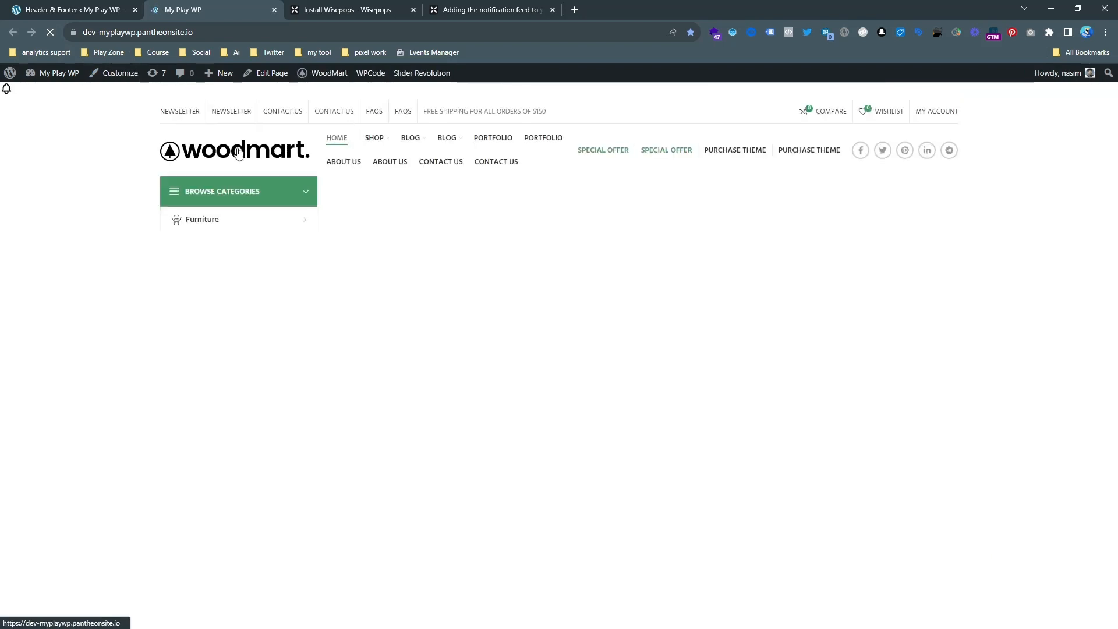
left_click(7, 91)
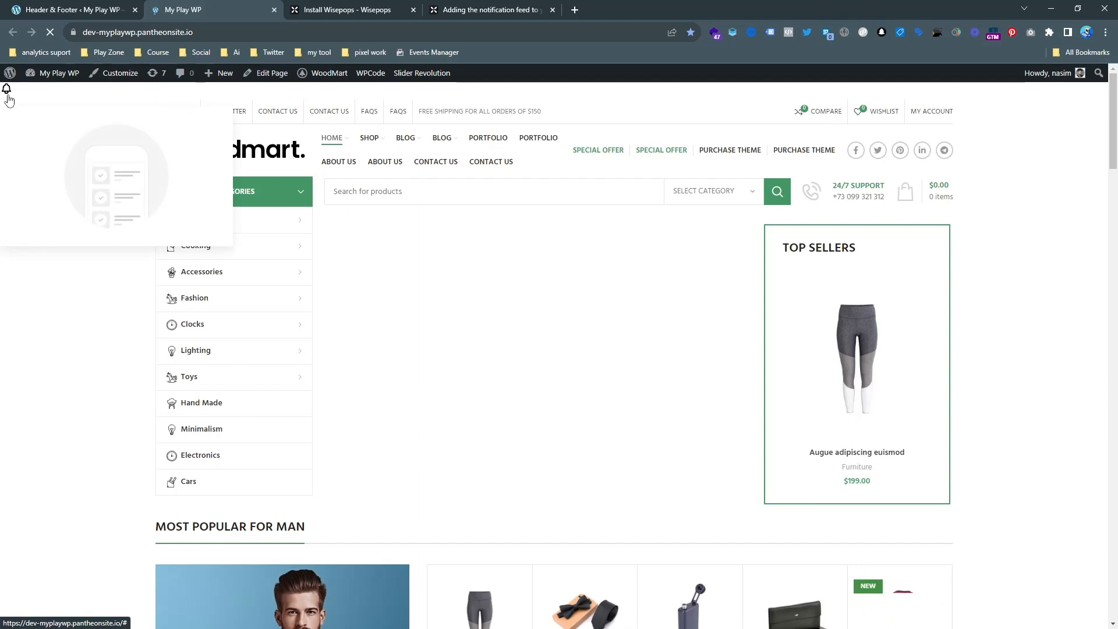
scroll(93, 343, "down", 20)
scroll(71, 242, "up", 10)
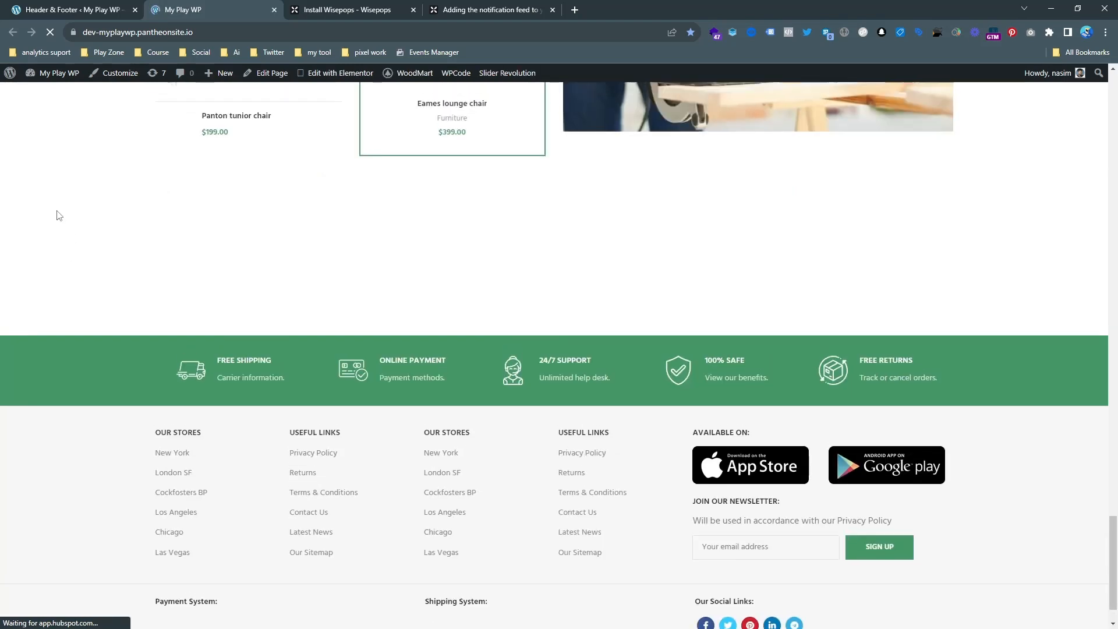
scroll(233, 286, "up", 15)
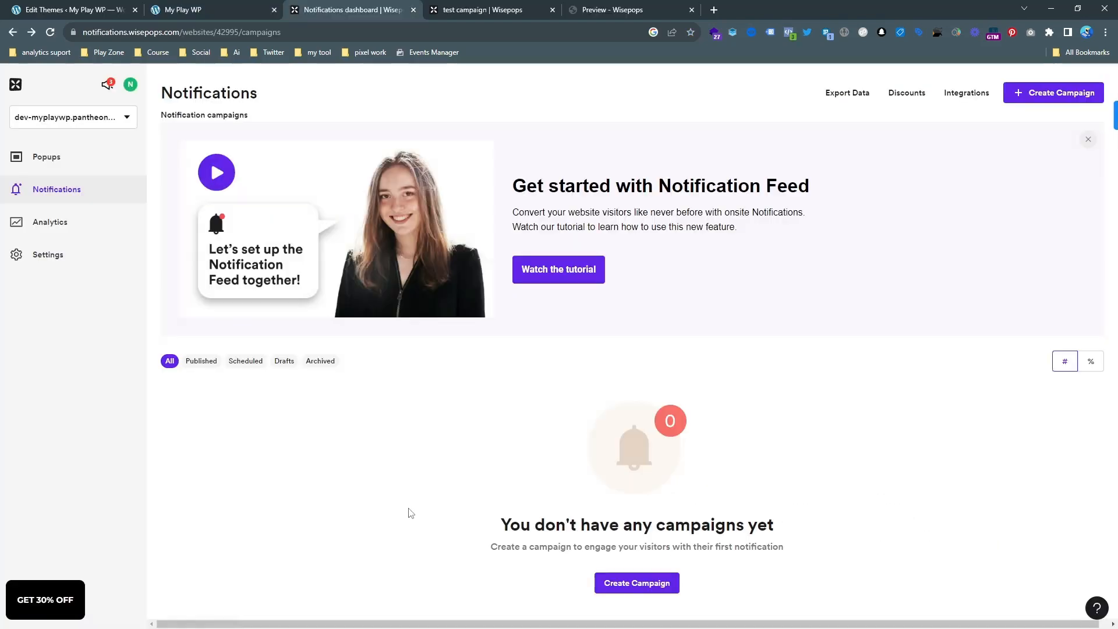
Create a Sign up notification campaign, set the notification image's alternative text to "test", and continue to the Form stage.
left_click(663, 589)
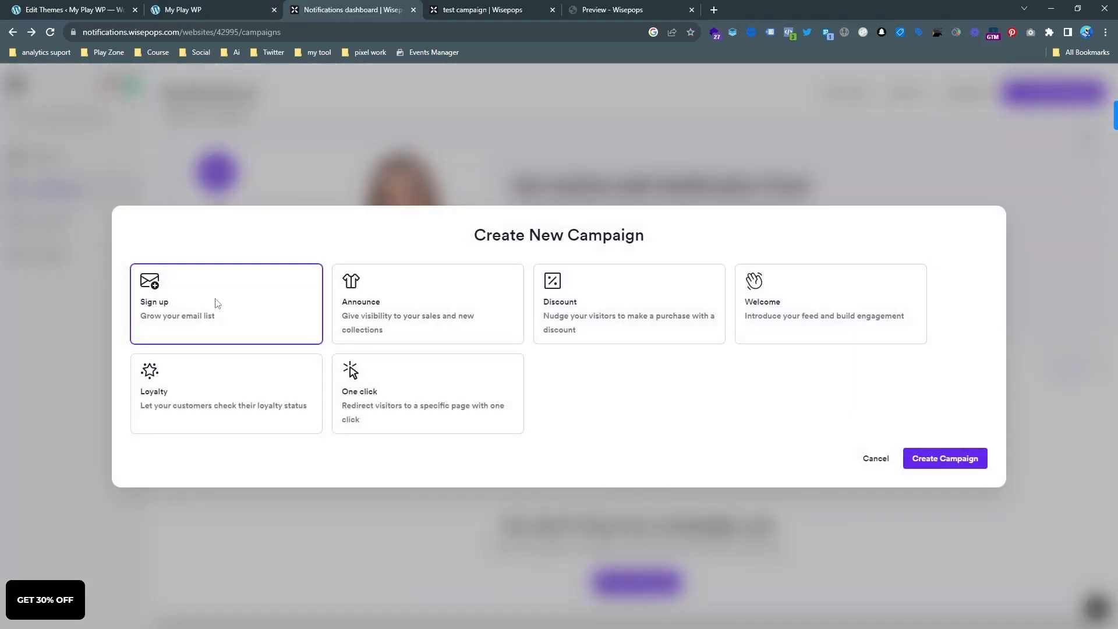
left_click(930, 462)
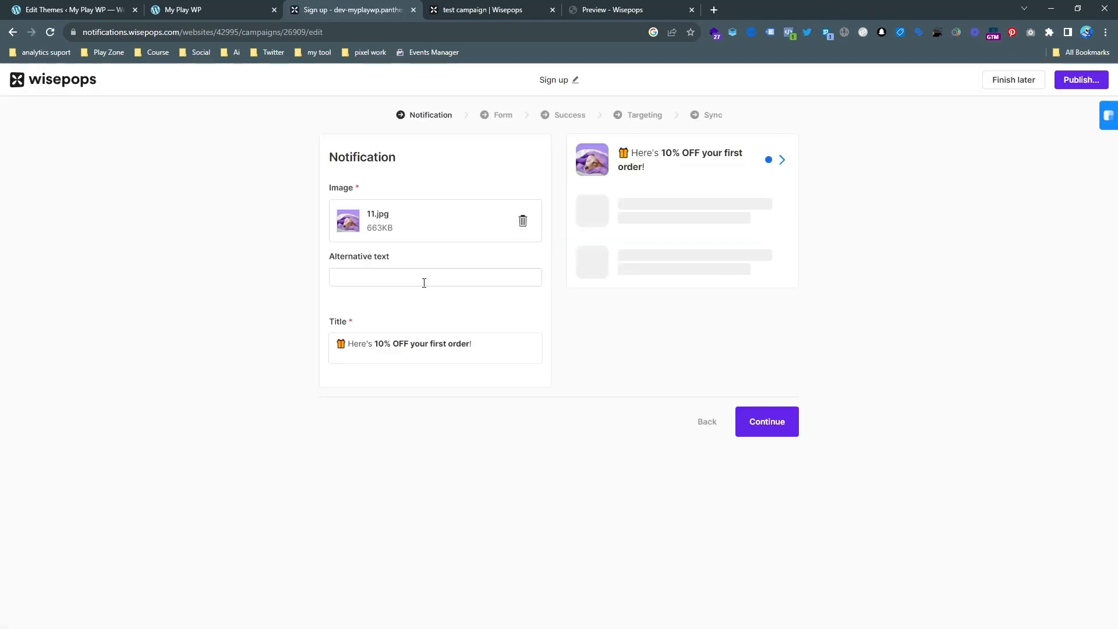
left_click(425, 282)
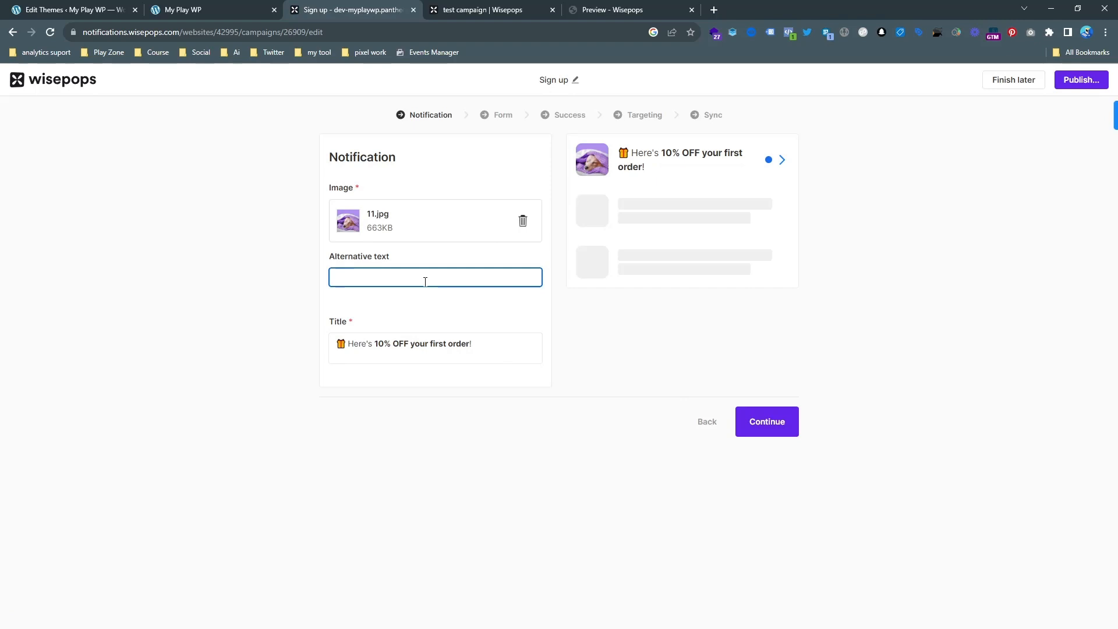
type("test")
left_click(772, 427)
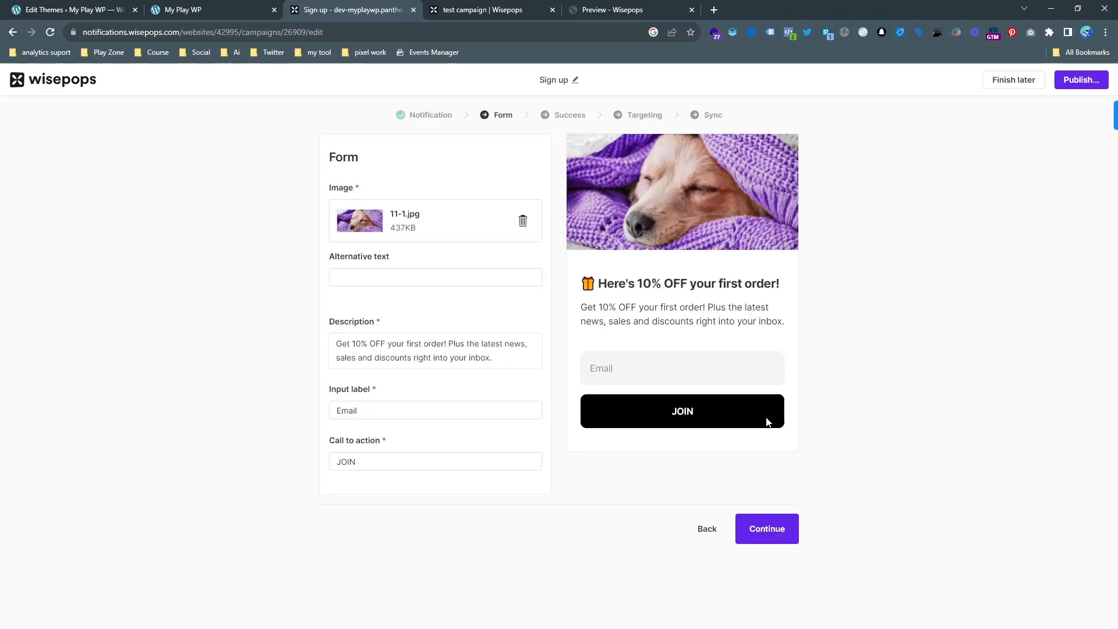
Try to publish the campaign with the default Form, Success, Targeting and Sync settings.
left_click(778, 534)
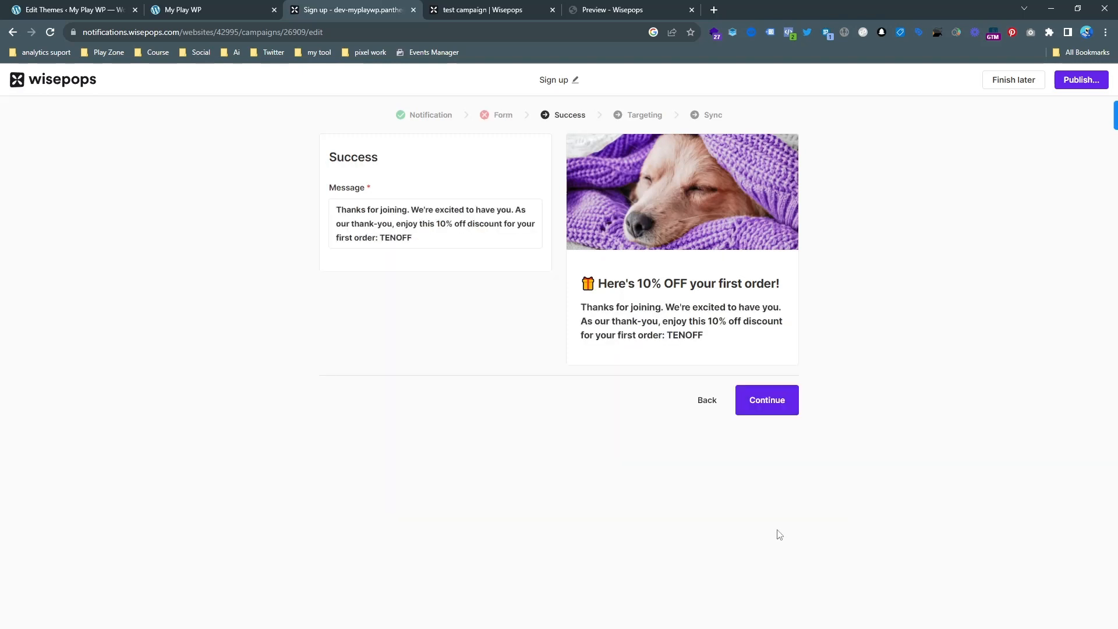
left_click(775, 412)
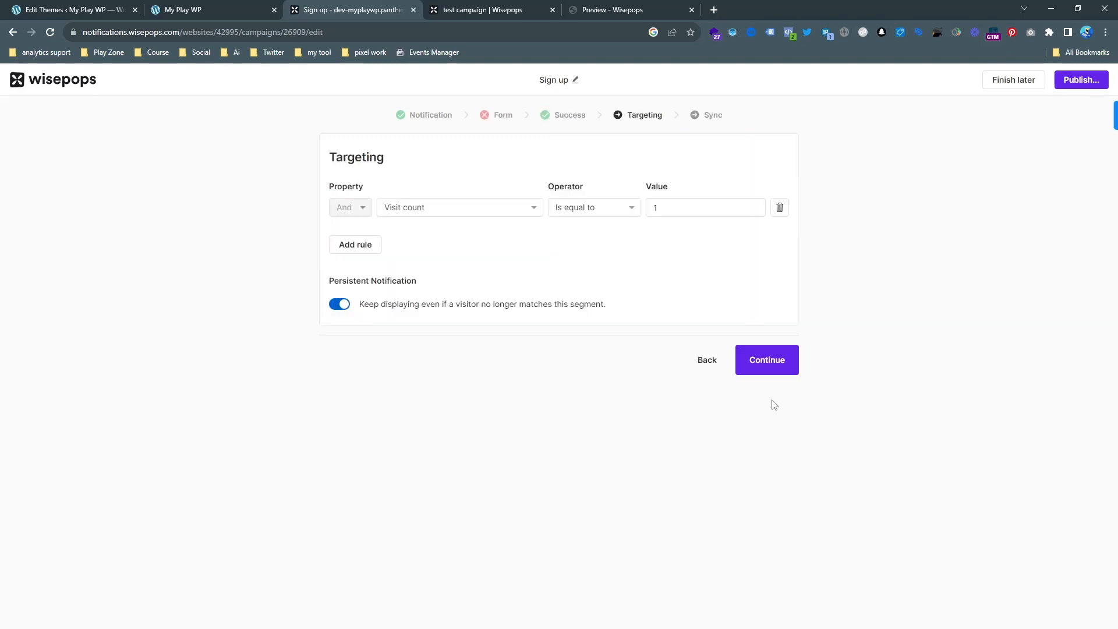
left_click(766, 365)
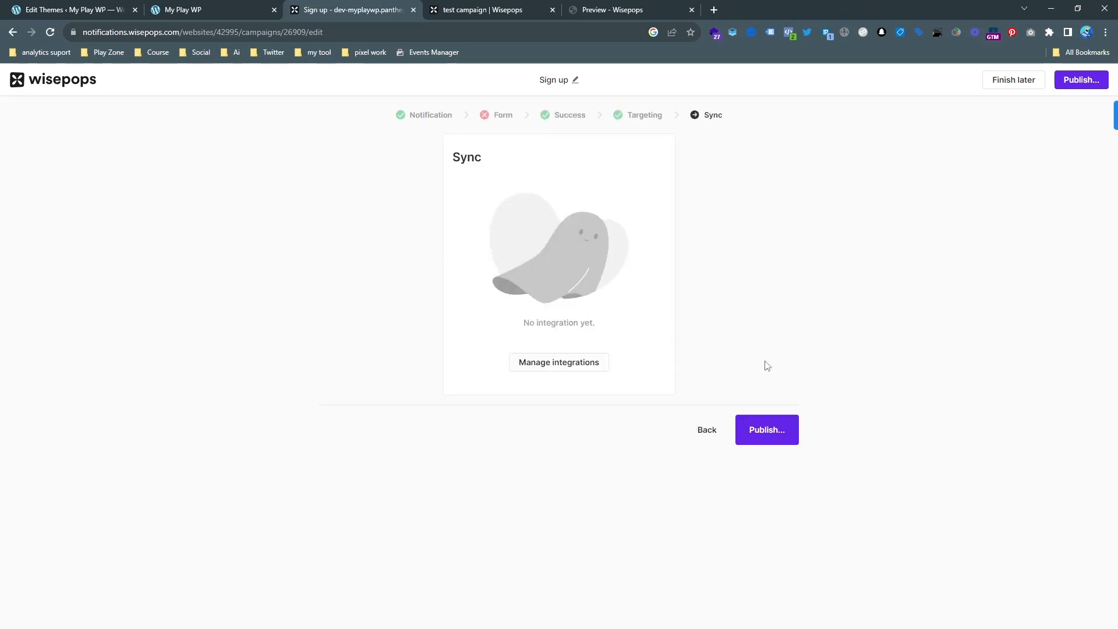
left_click(770, 442)
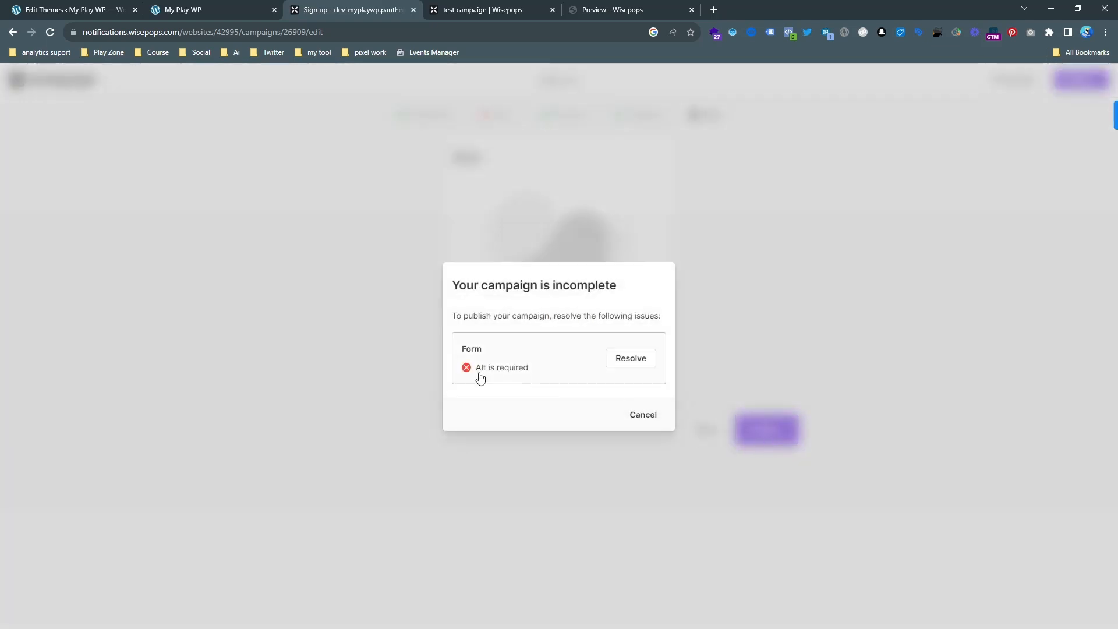
Resolve the Form issue by setting the image's alternative text to "test", and proceed through Success and Targeting to Sync.
left_click(622, 365)
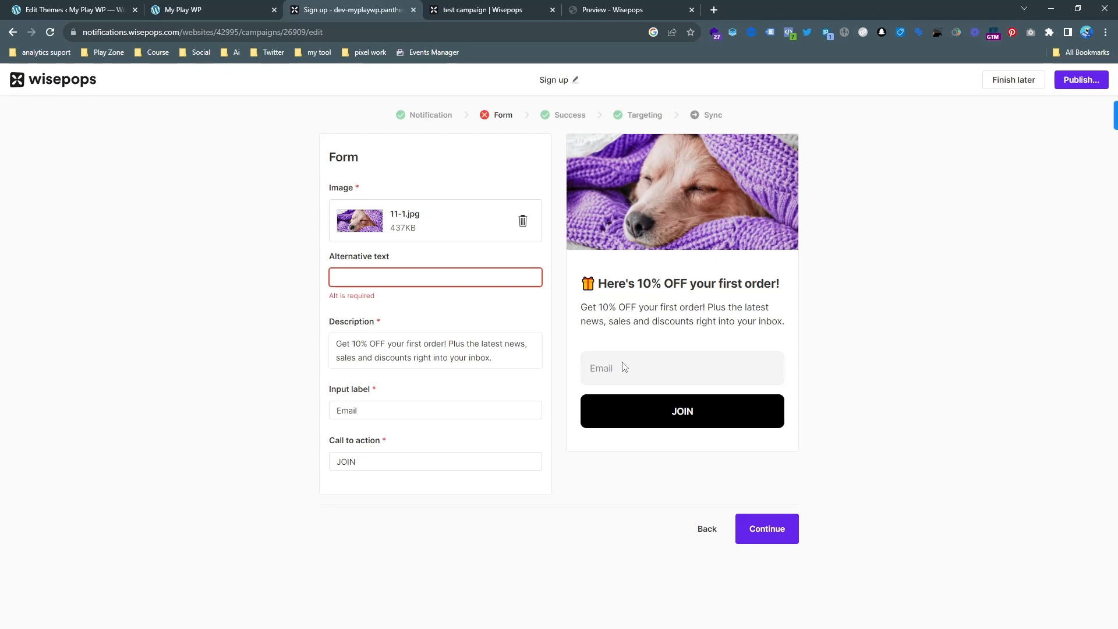
left_click(421, 279)
type("test")
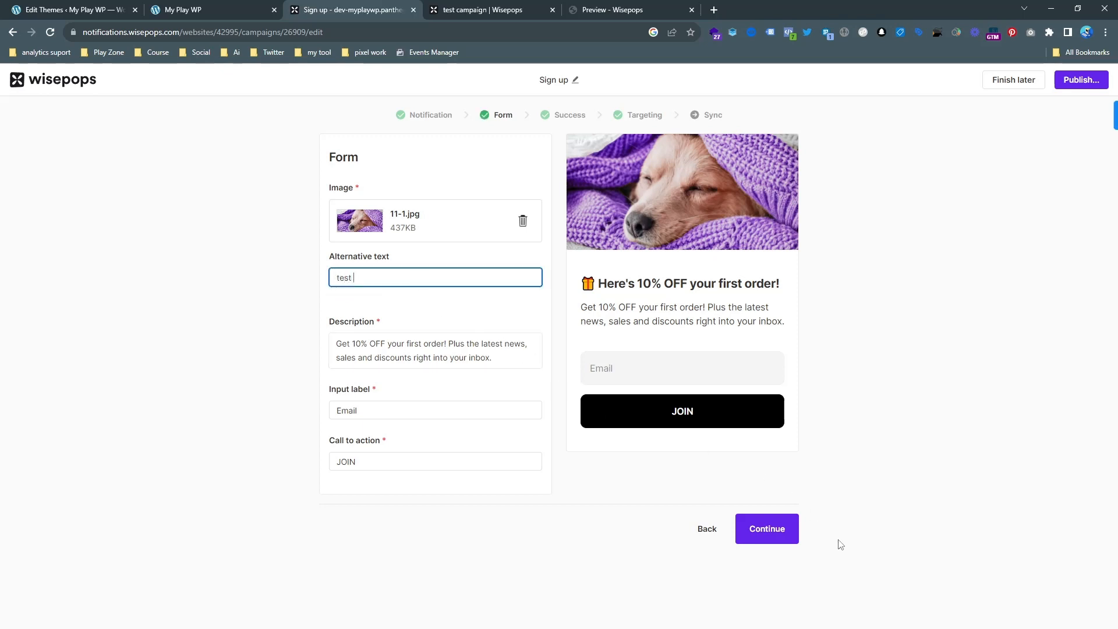
left_click(793, 530)
left_click(759, 406)
left_click(771, 373)
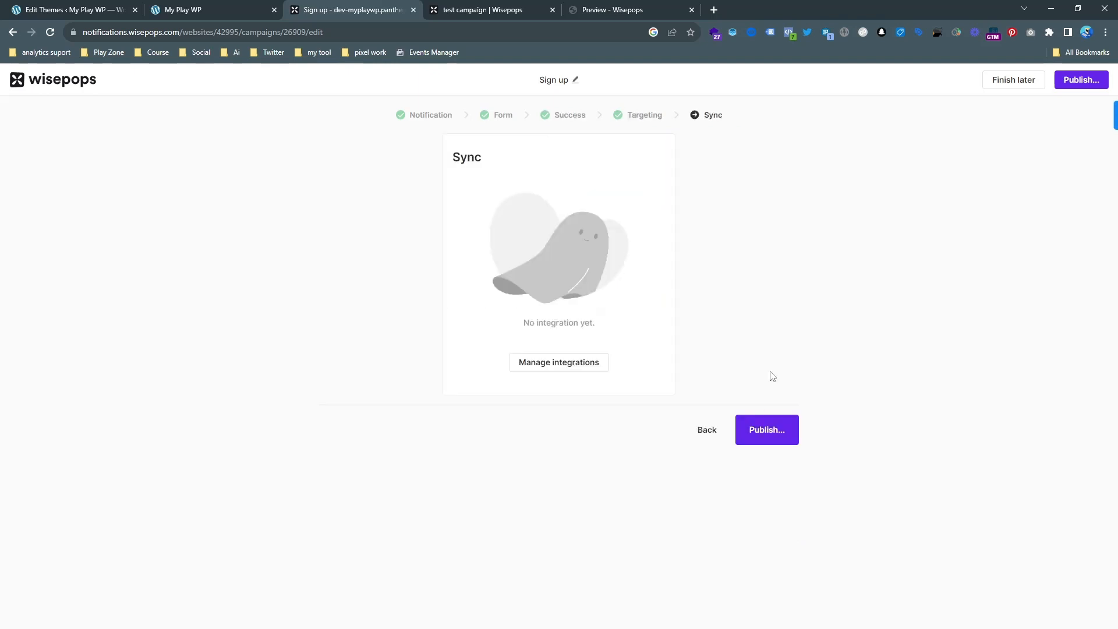
Publish the Sign up campaign immediately with no end date, using the Asia, Dhaka (GMT+6) timezone.
left_click(766, 425)
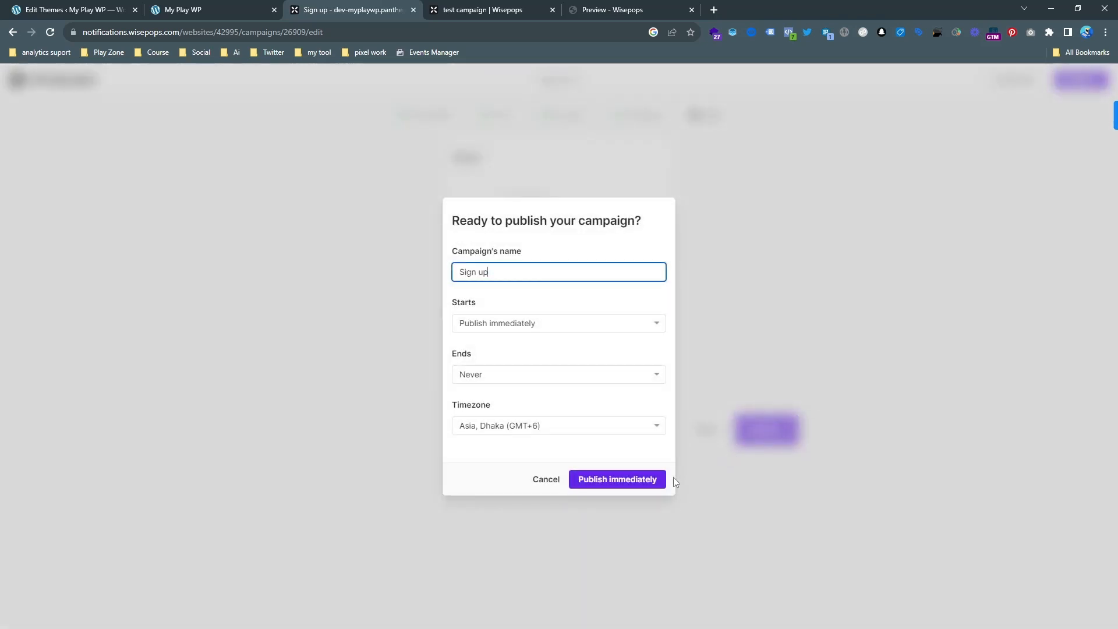
left_click(526, 327)
left_click(527, 330)
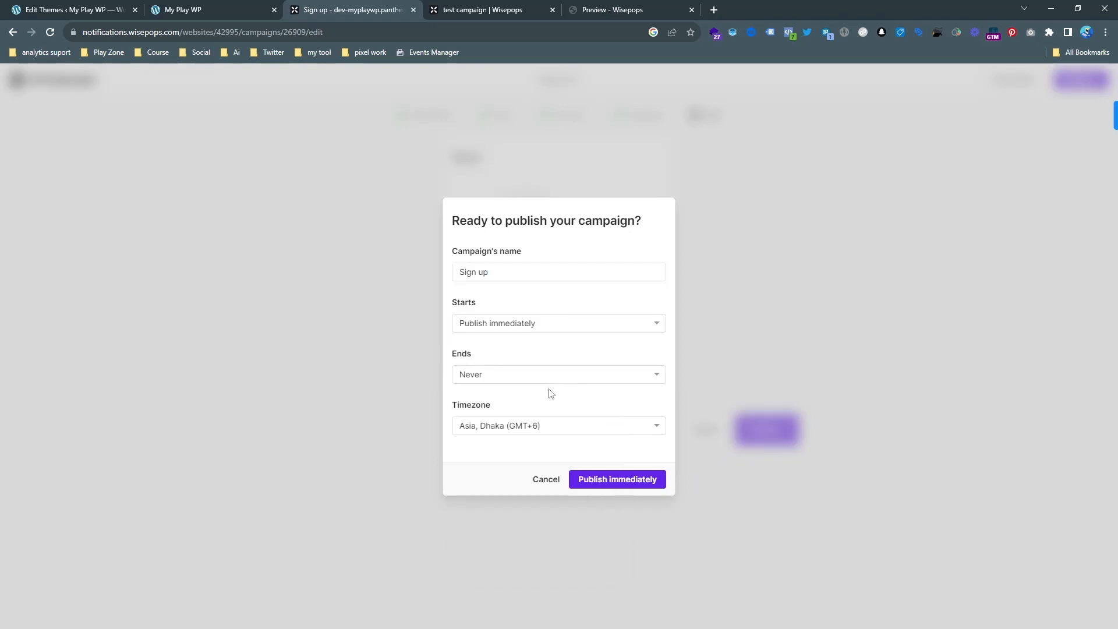
left_click(617, 481)
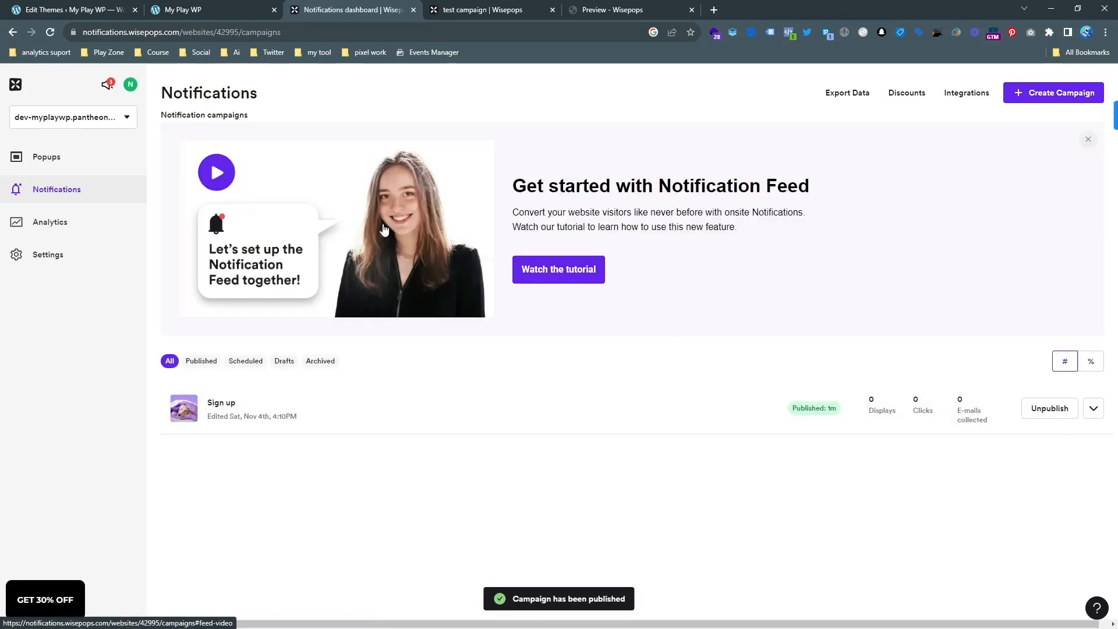
On the live site's Classic wooden chair page, open the bell's feed and its 10% OFF first order notification.
left_click(173, 7)
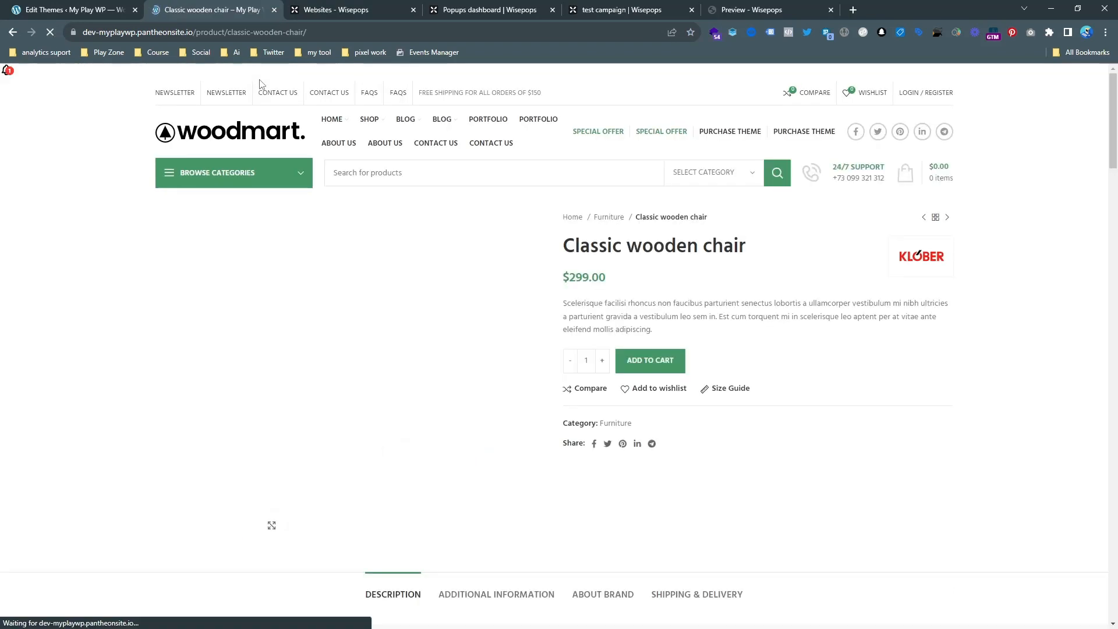
left_click(7, 74)
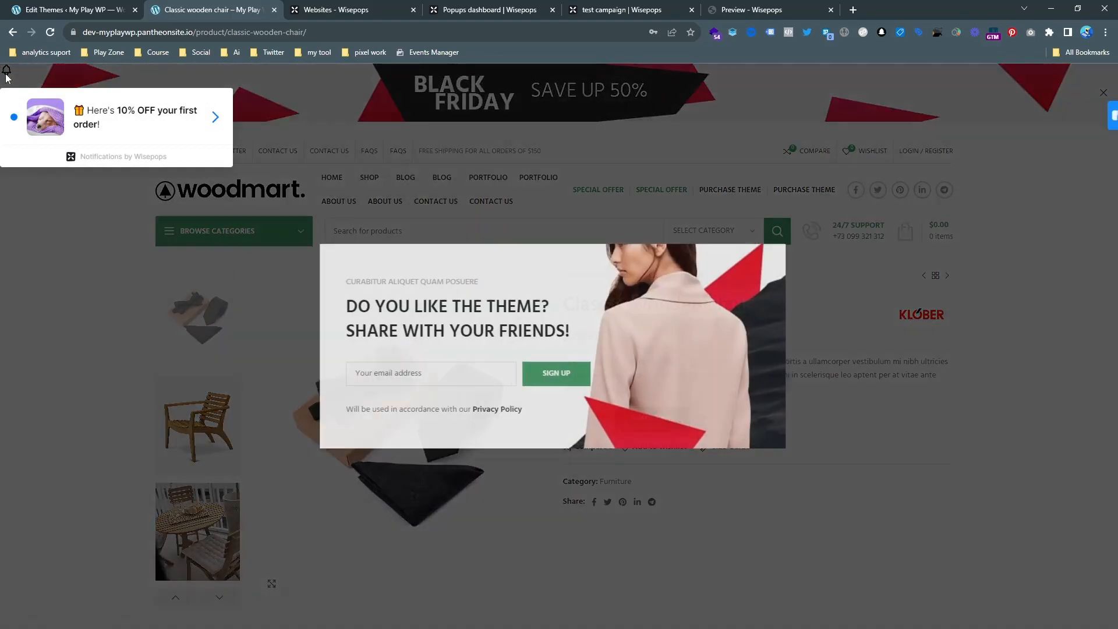
left_click(7, 80)
left_click(7, 79)
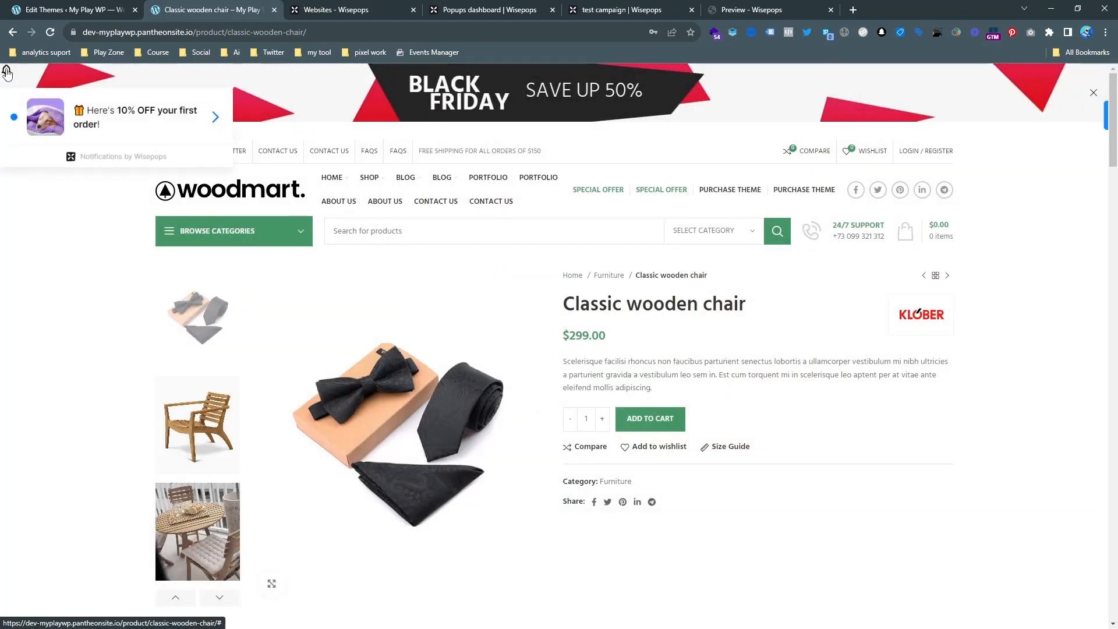
left_click(93, 127)
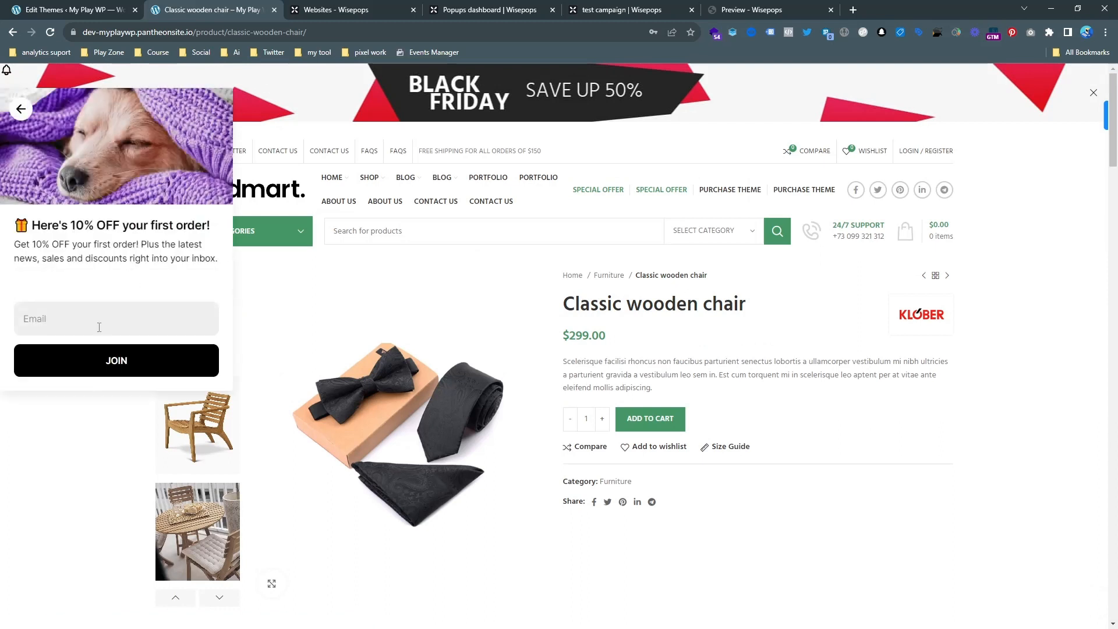
Fill in the email field of the 10% OFF form, submit it, read the success message, and return to the feed.
left_click(99, 327)
left_click(88, 372)
left_click(95, 364)
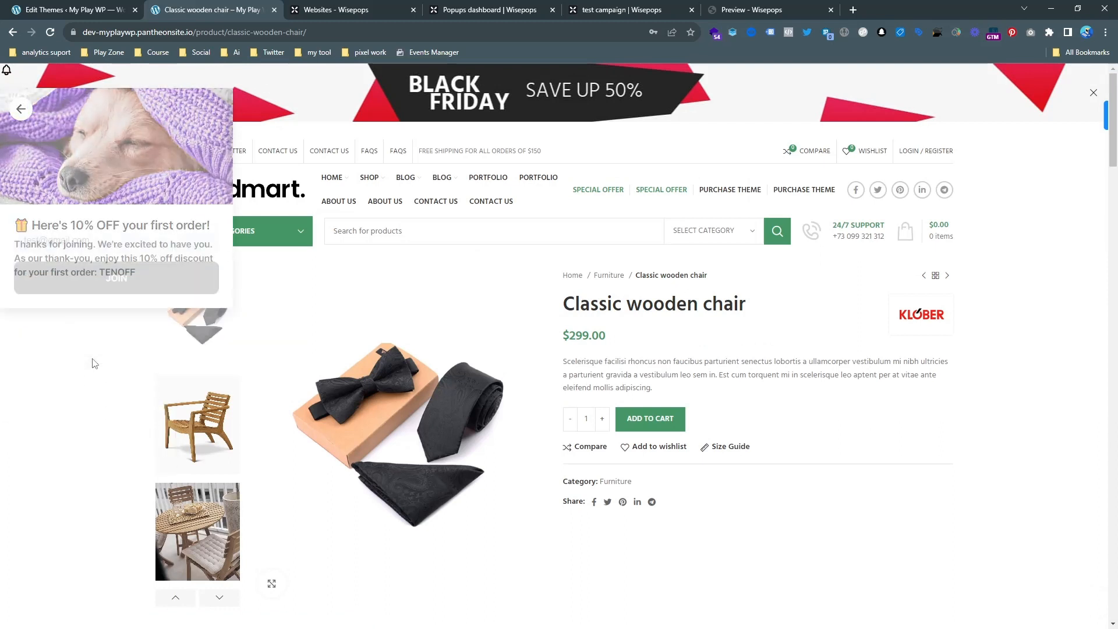
scroll(113, 184, "down", 1)
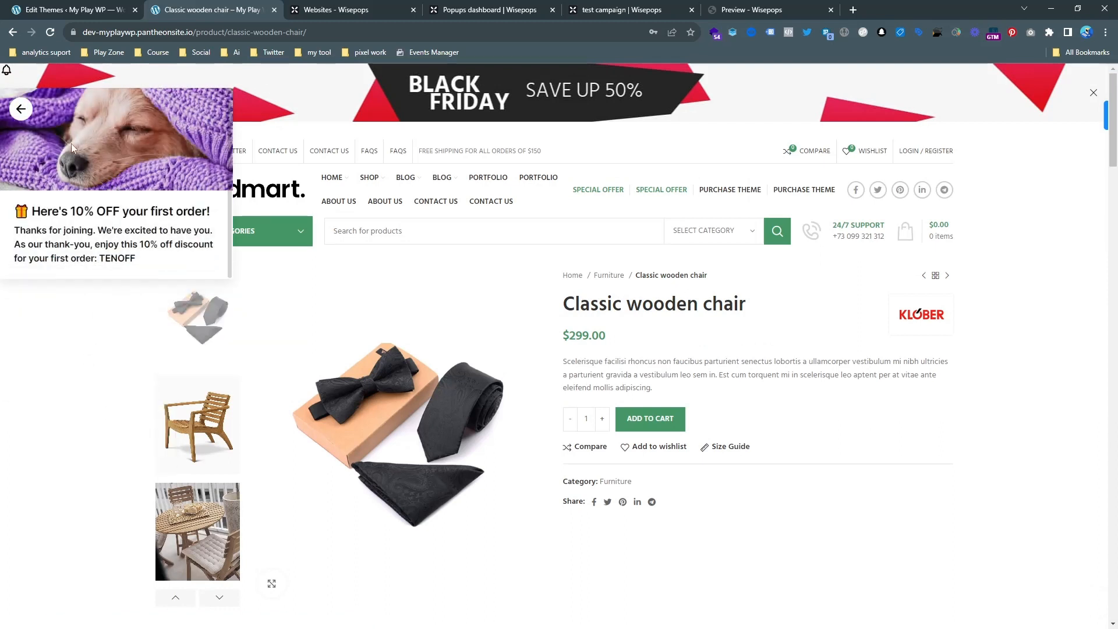
left_click(20, 110)
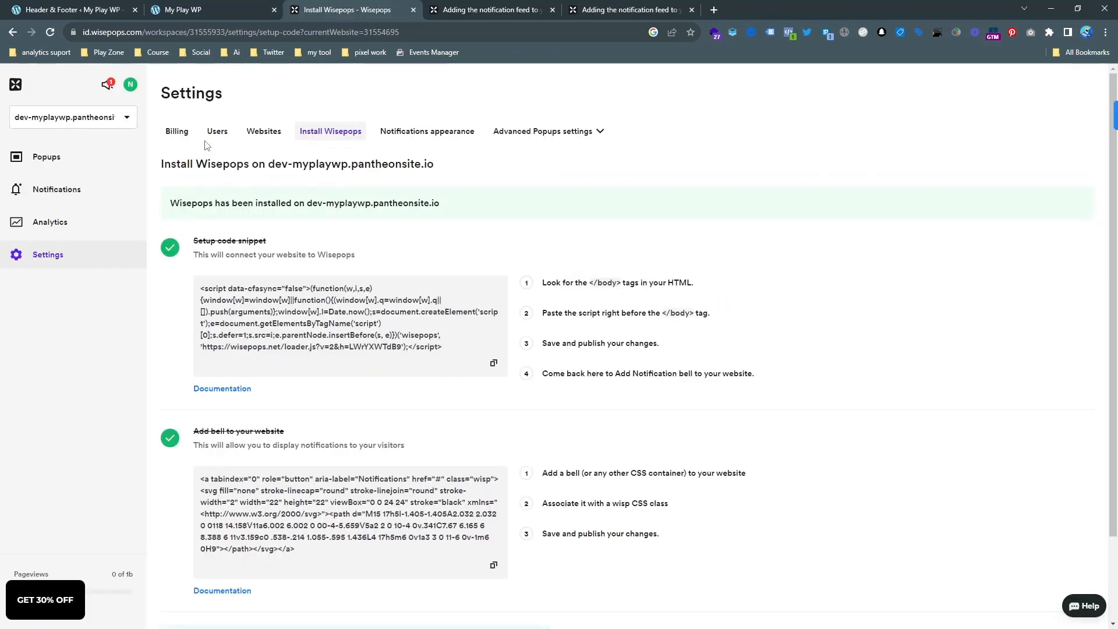
left_click(276, 136)
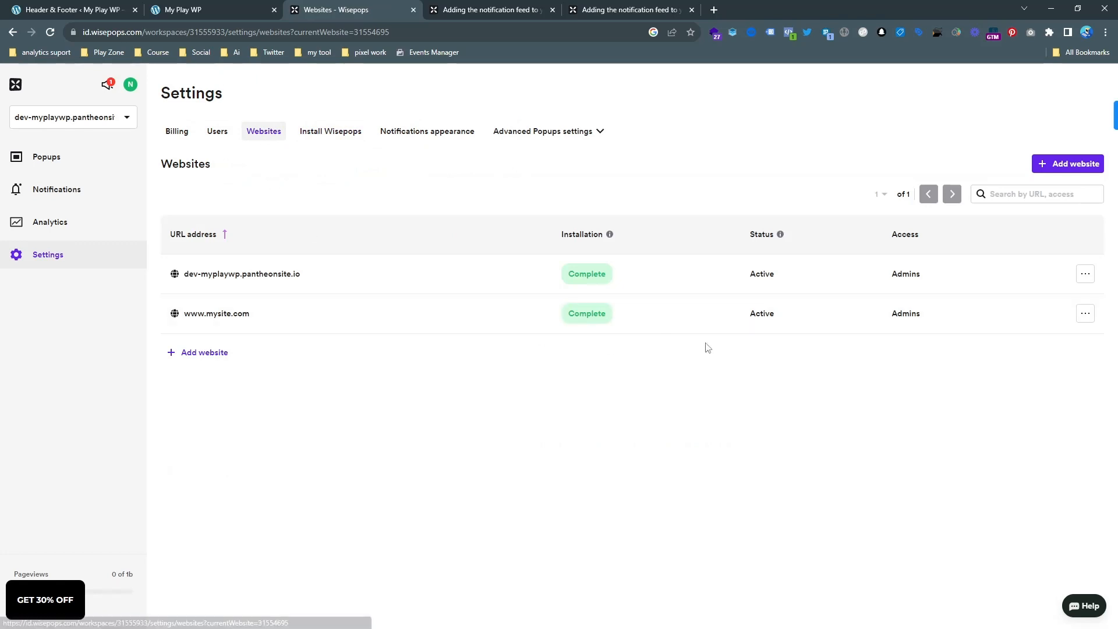
left_click(1085, 314)
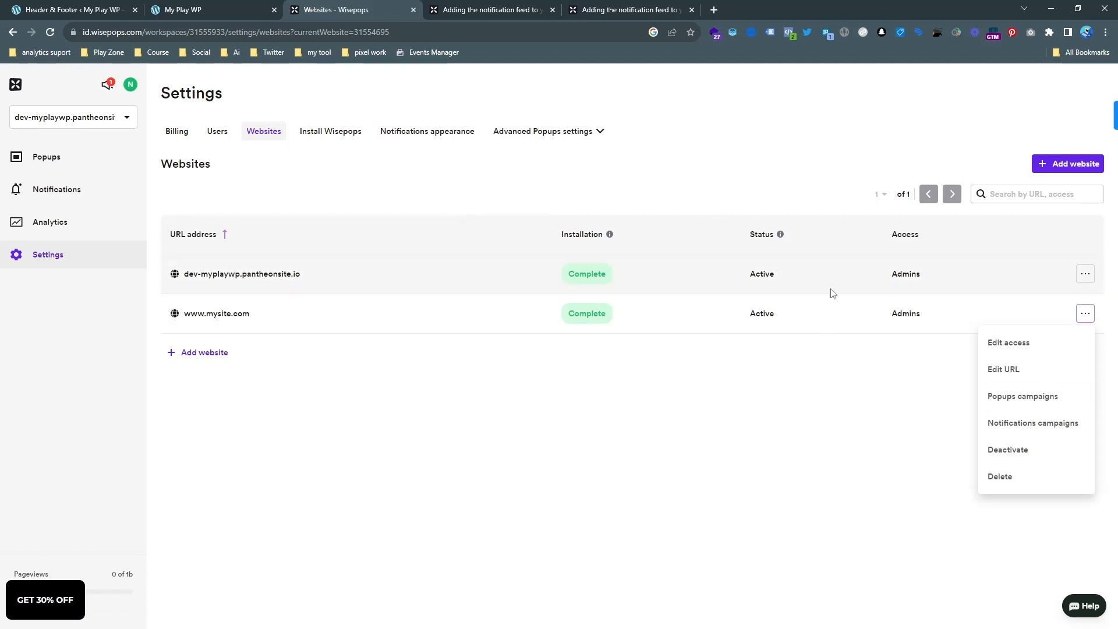
left_click(1023, 400)
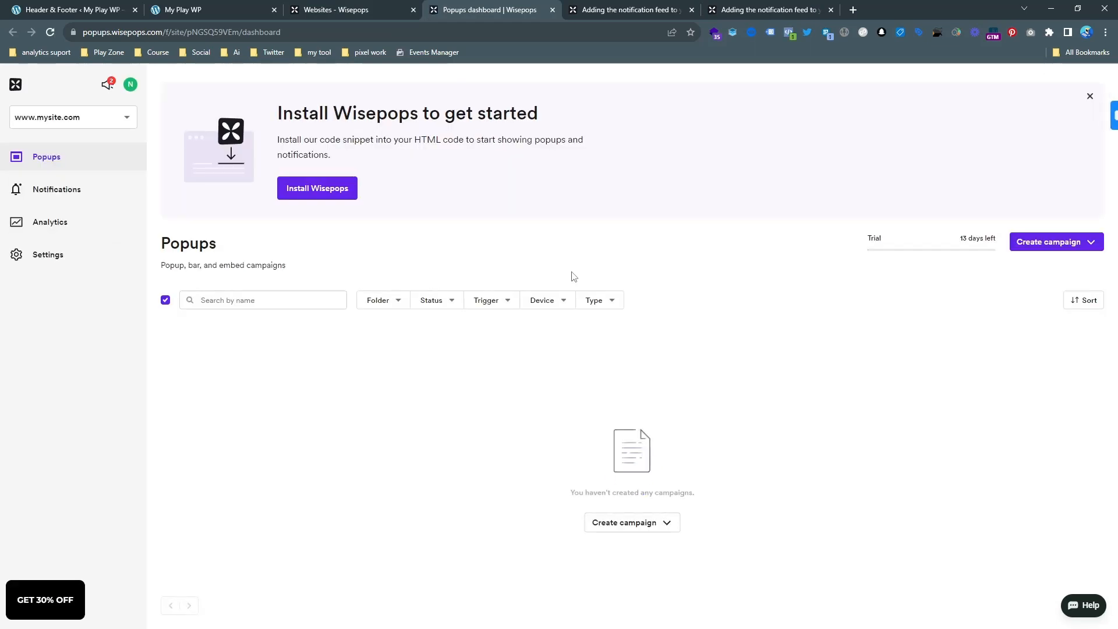
Create a Newsletter popup campaign with the Campaign Assistant, using the "Stay updated." template with the image above the text.
left_click(1059, 243)
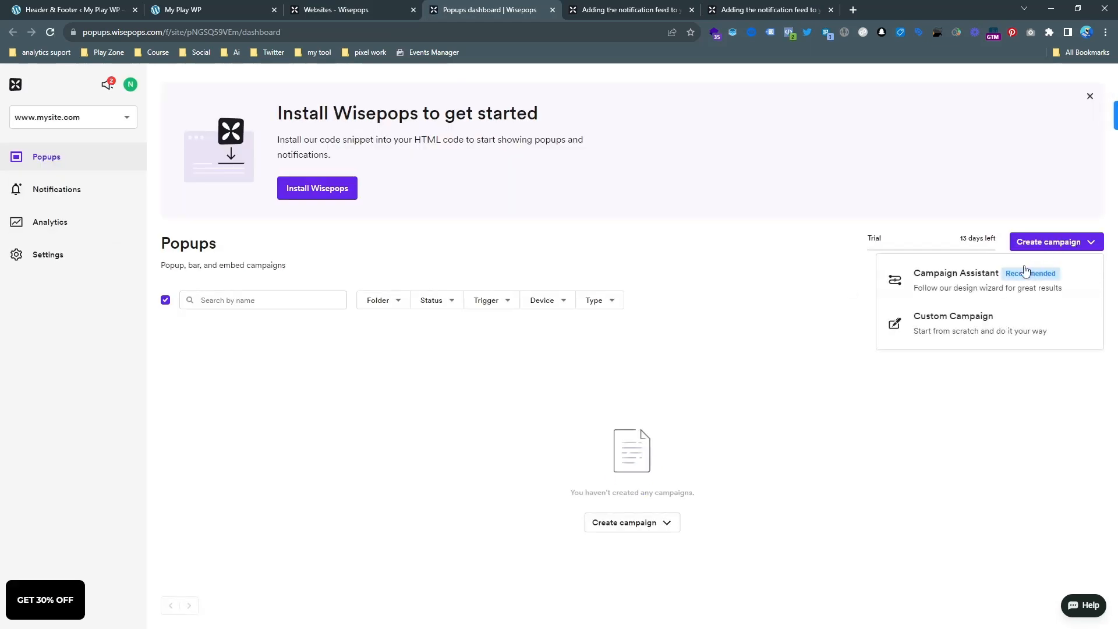
left_click(965, 295)
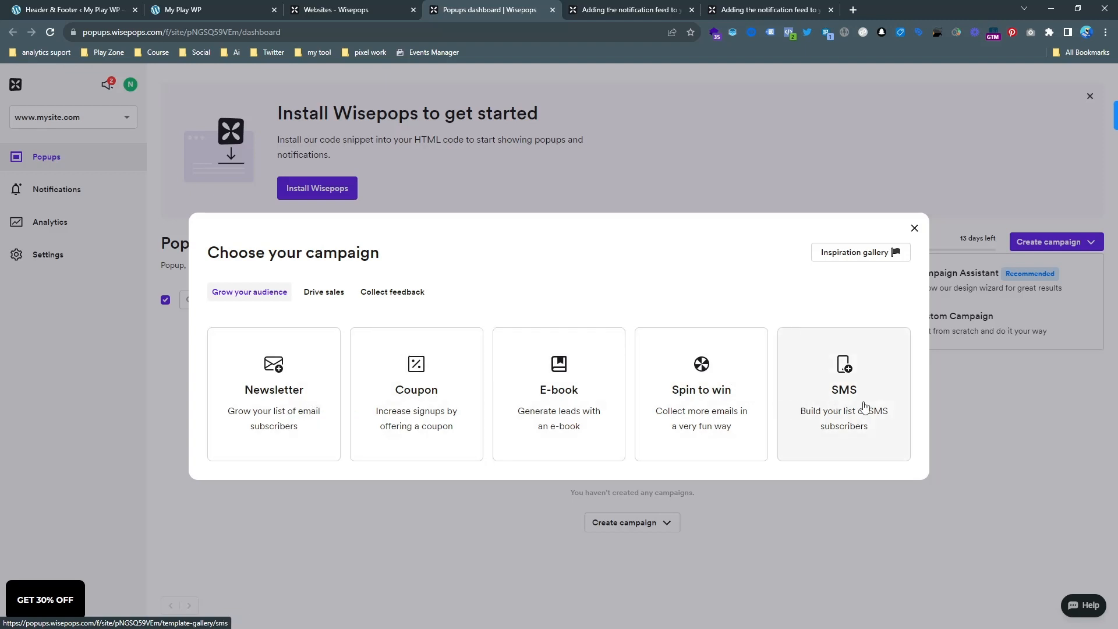
left_click(299, 401)
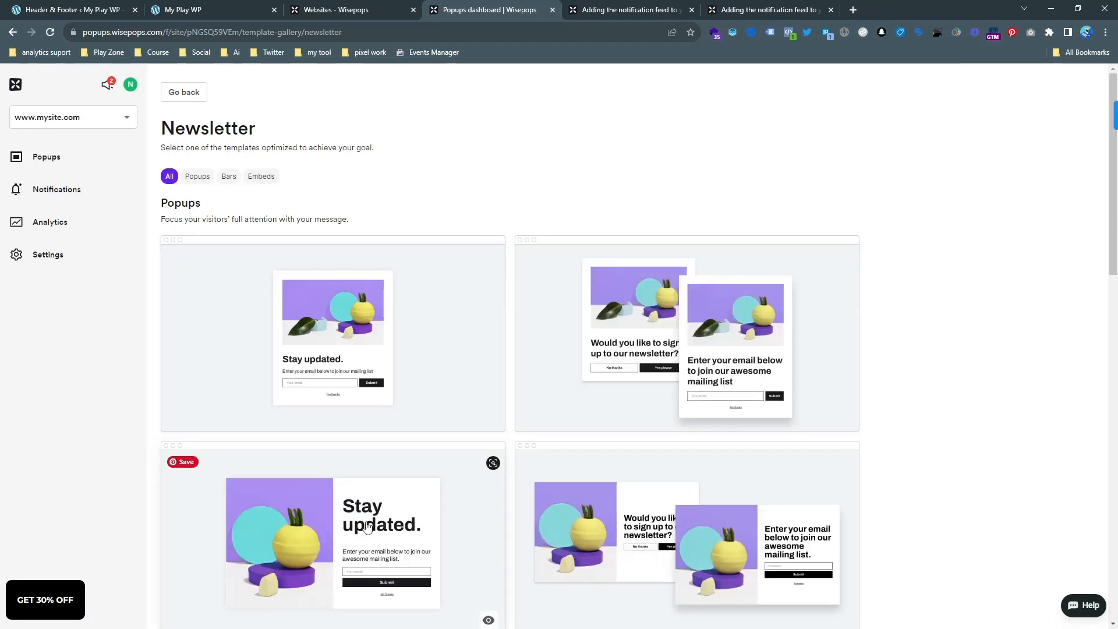
left_click(439, 350)
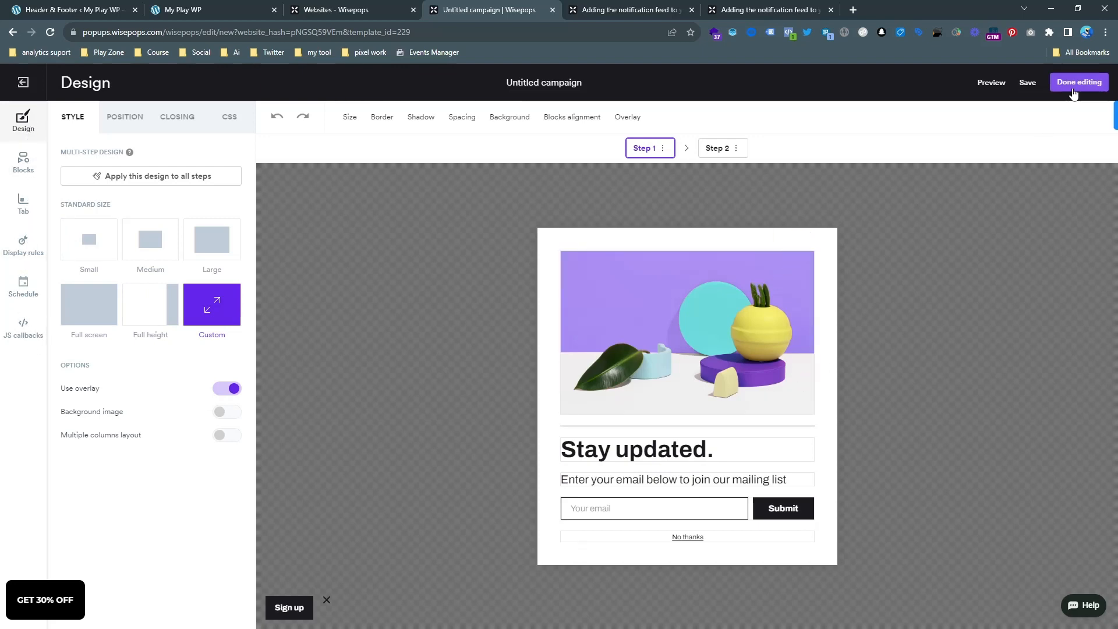
Save the newsletter popup, finish editing its design, and publish the campaign.
left_click(1028, 83)
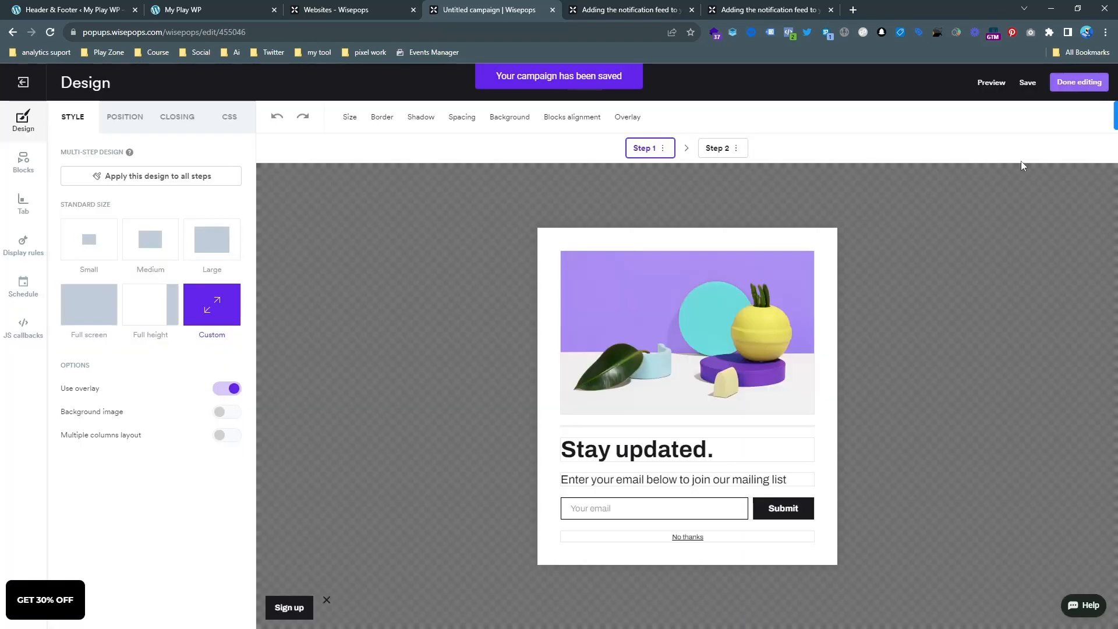
left_click(1064, 80)
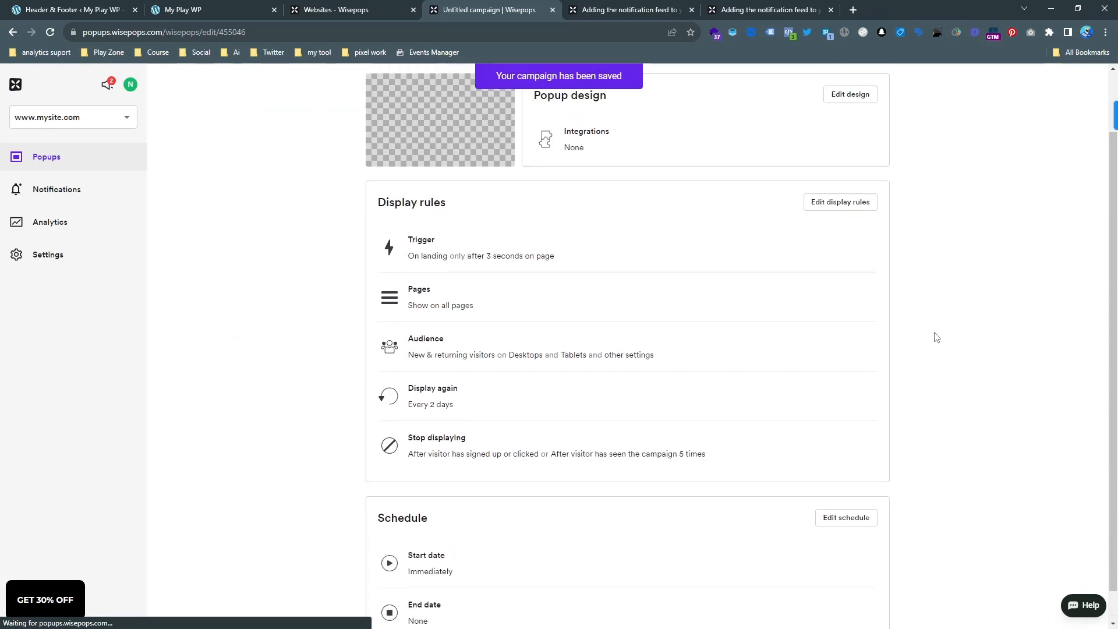
left_click(876, 92)
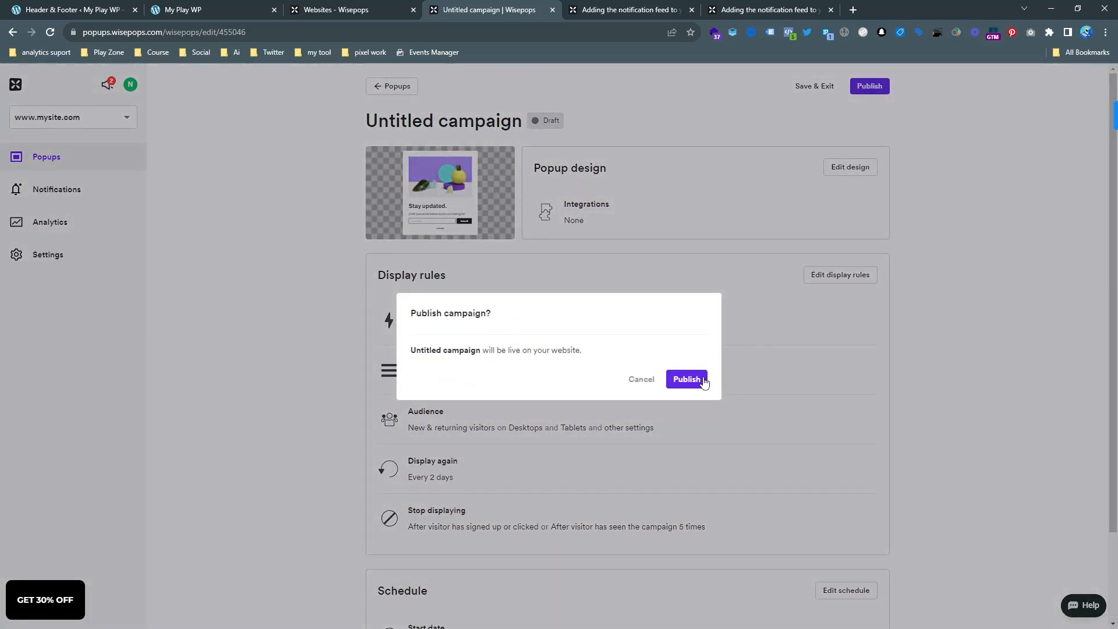
left_click(701, 376)
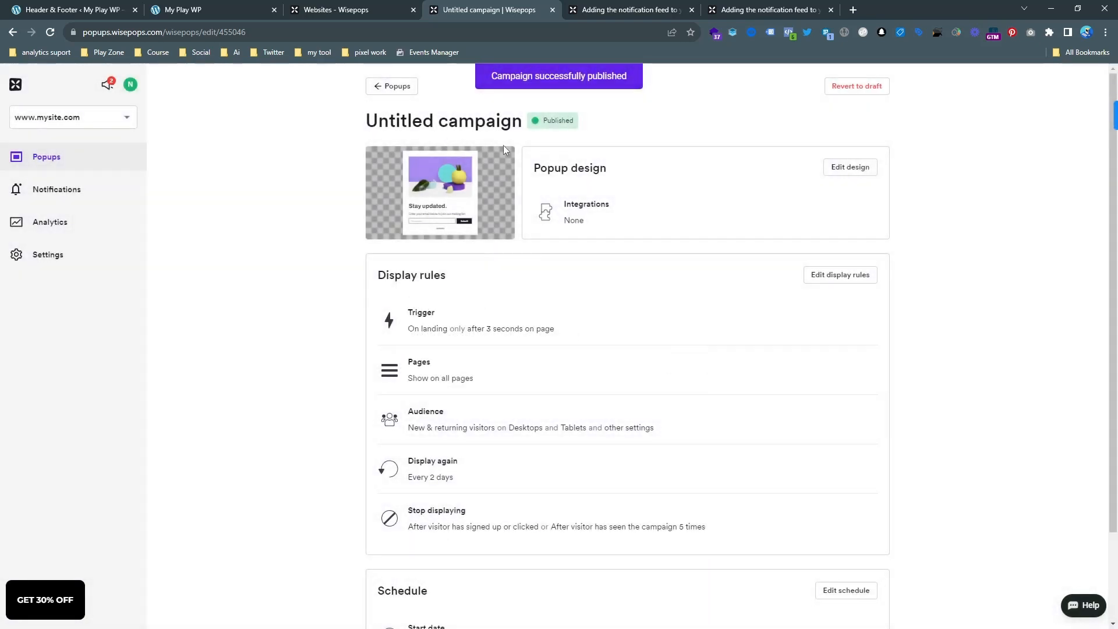
Rename the published campaign as "test campaign" and review its display rules and schedule.
left_click(464, 120)
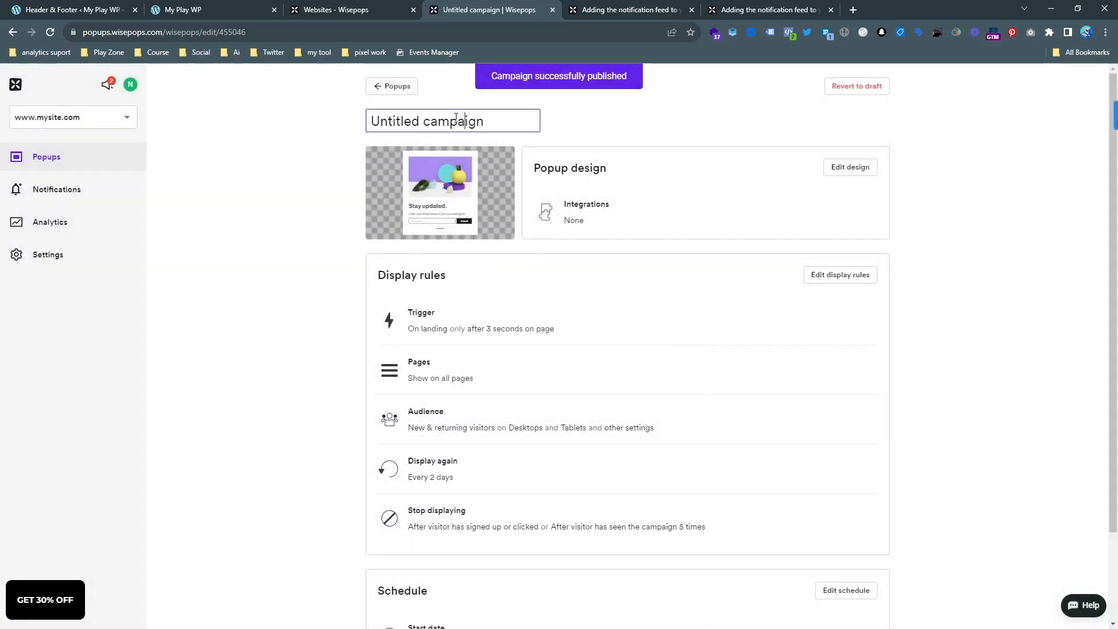
double_click(404, 121)
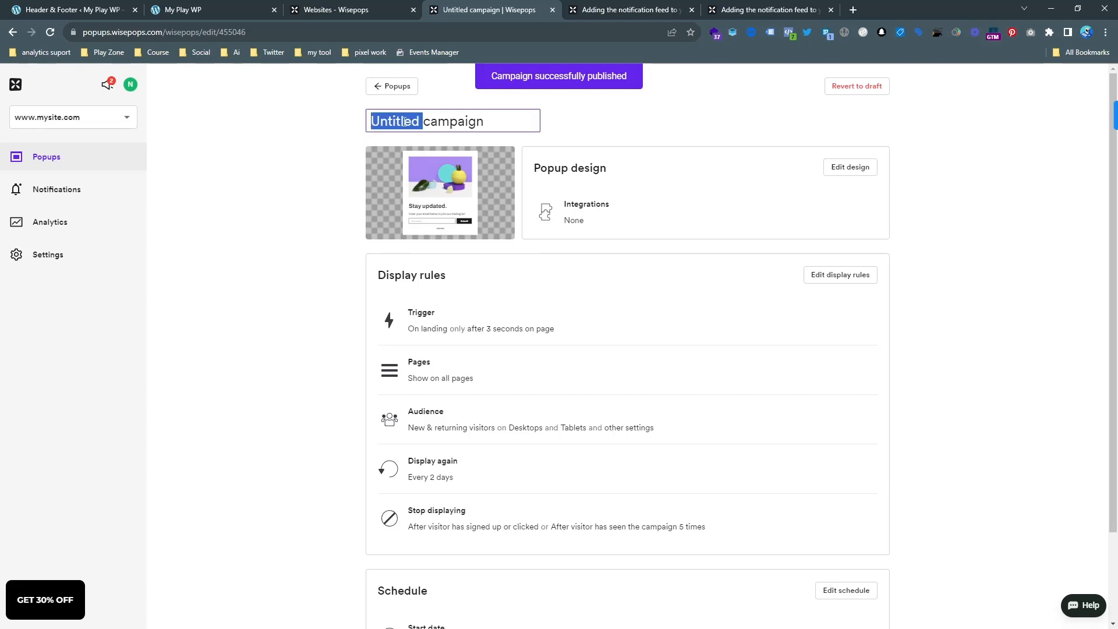
type("test")
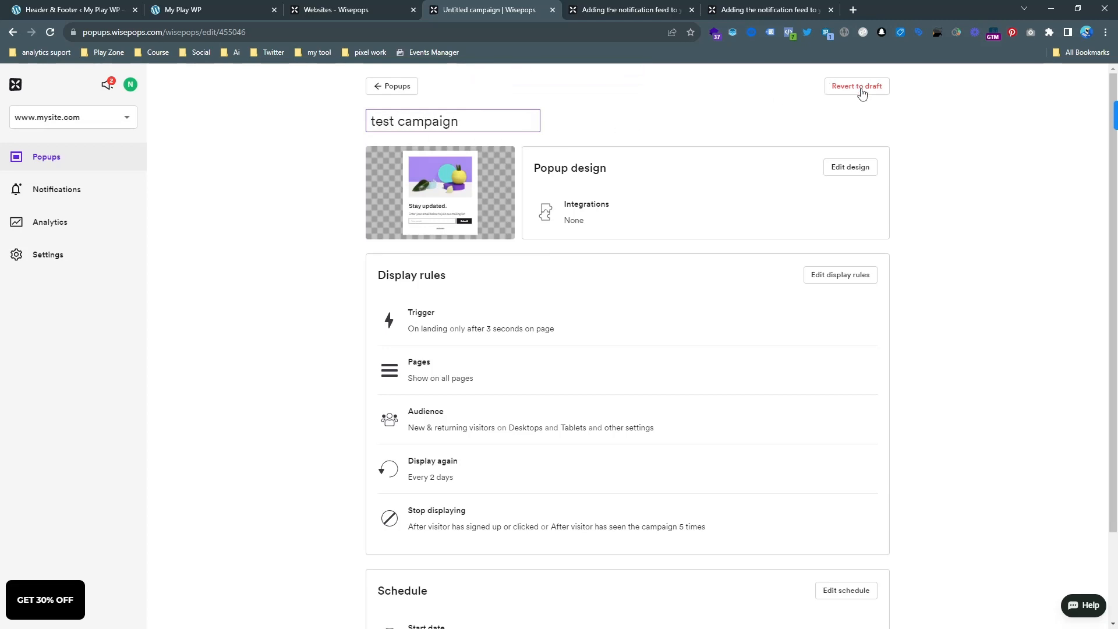
scroll(868, 198, "down", 1)
scroll(876, 180, "up", 1)
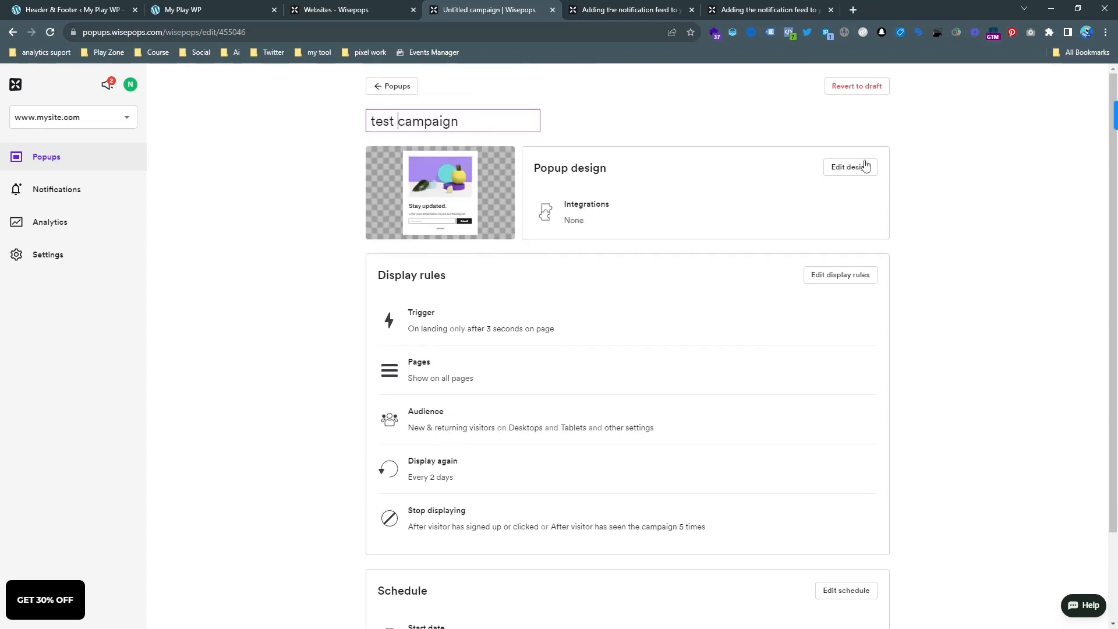
scroll(737, 184, "down", 2)
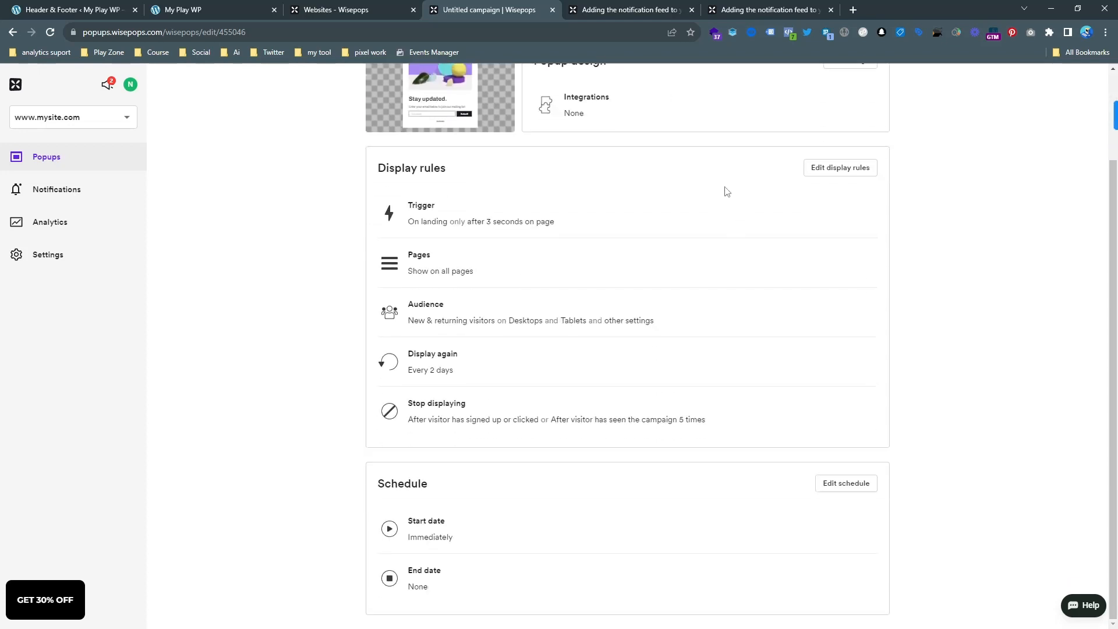
scroll(726, 190, "up", 2)
Switch to the live My Play WP site, reload it, and open the "Stay updated." popup from its Sign up tab.
left_click(217, 7)
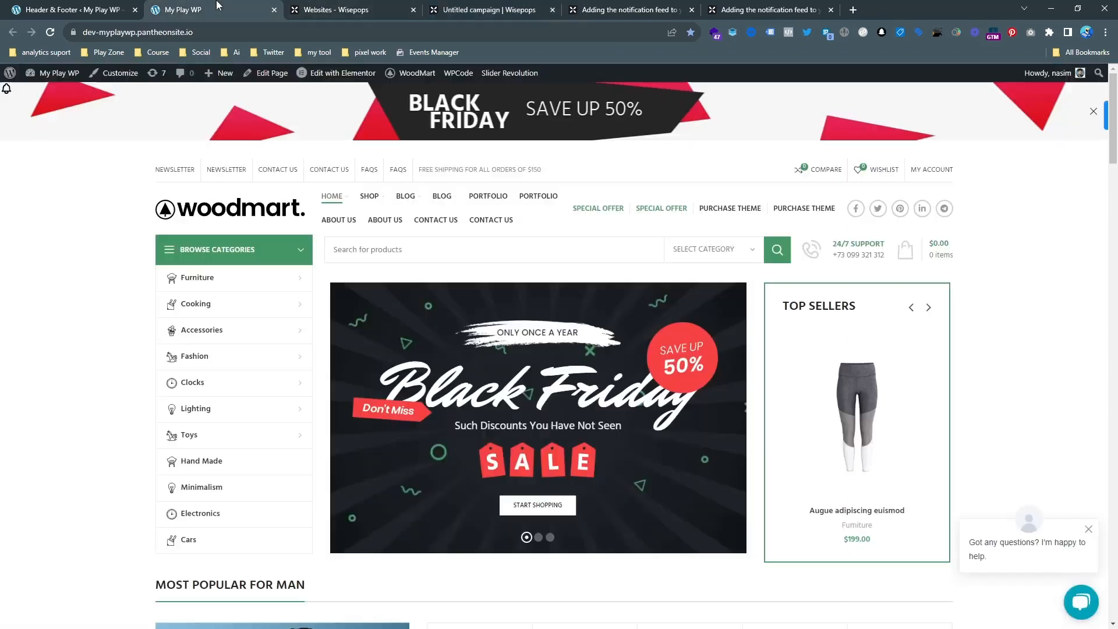
left_click(50, 31)
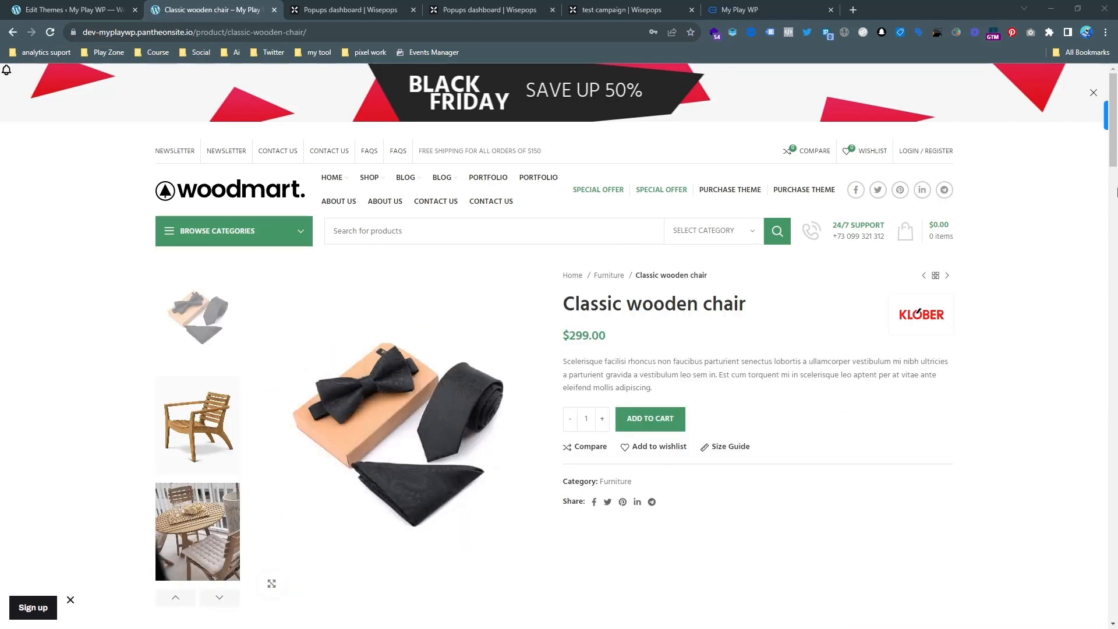
scroll(1039, 221, "down", 3)
scroll(1040, 220, "up", 3)
left_click(30, 609)
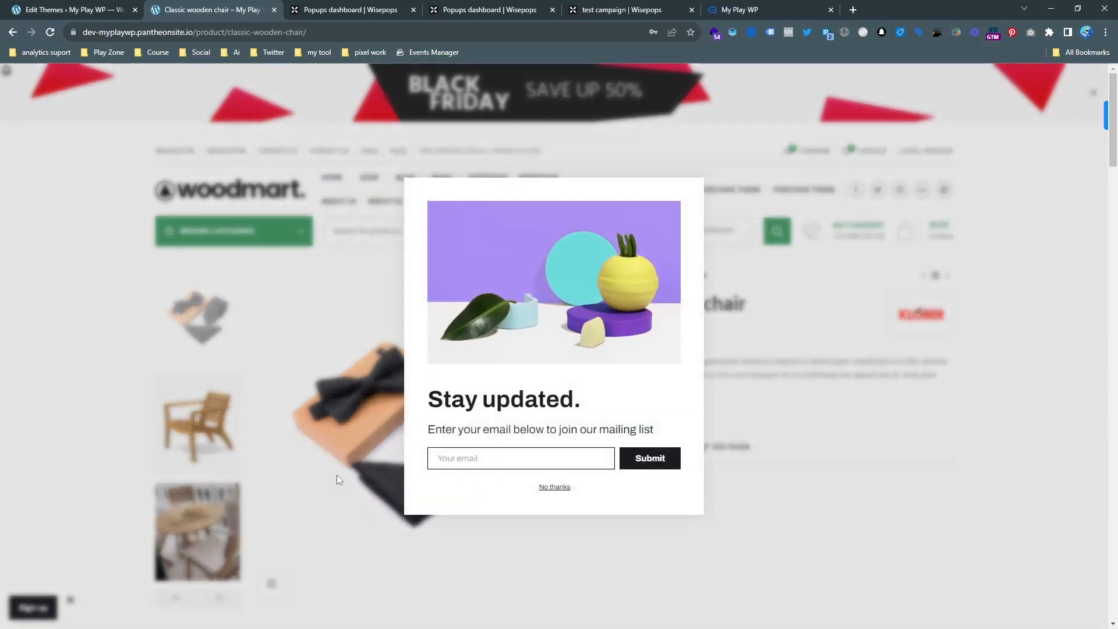
Close the popup, check the notification bell's feed, and reopen the sign-up popup.
left_click(197, 261)
left_click(6, 72)
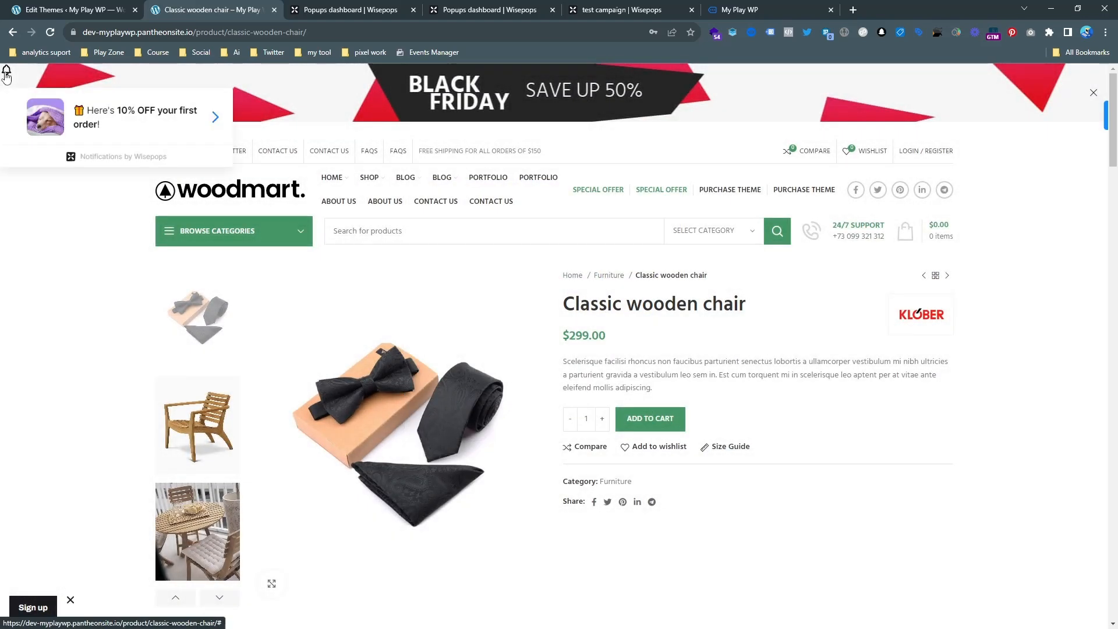
left_click(25, 611)
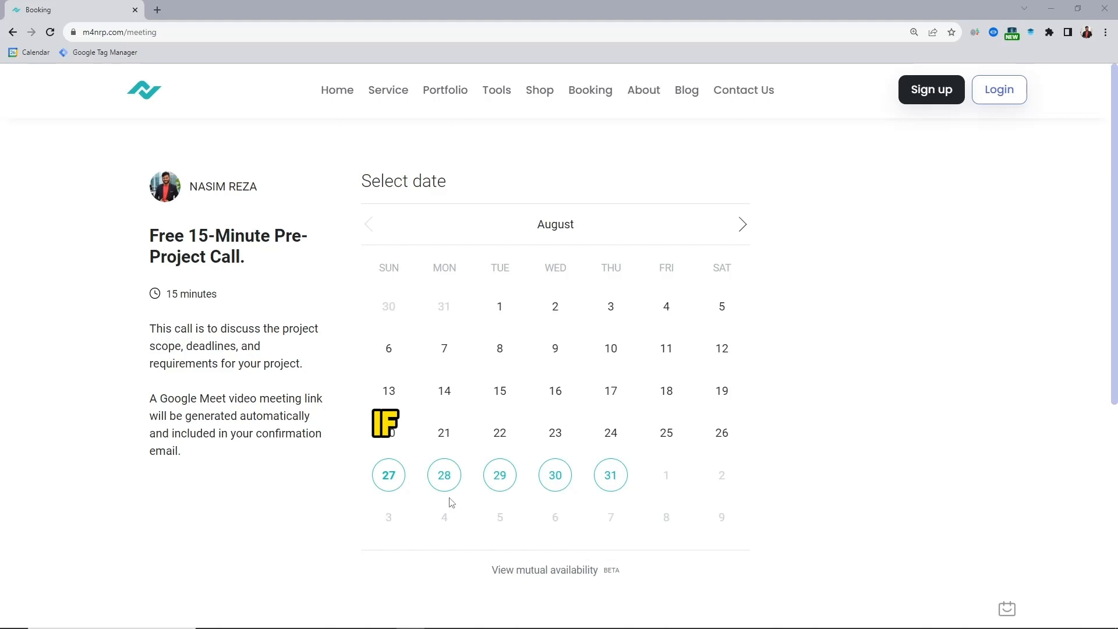
On the m4nrp.com booking page, select August 28 at 1:15 am for the pre-project call, keeping the Asia/Dhaka timezone.
left_click(443, 476)
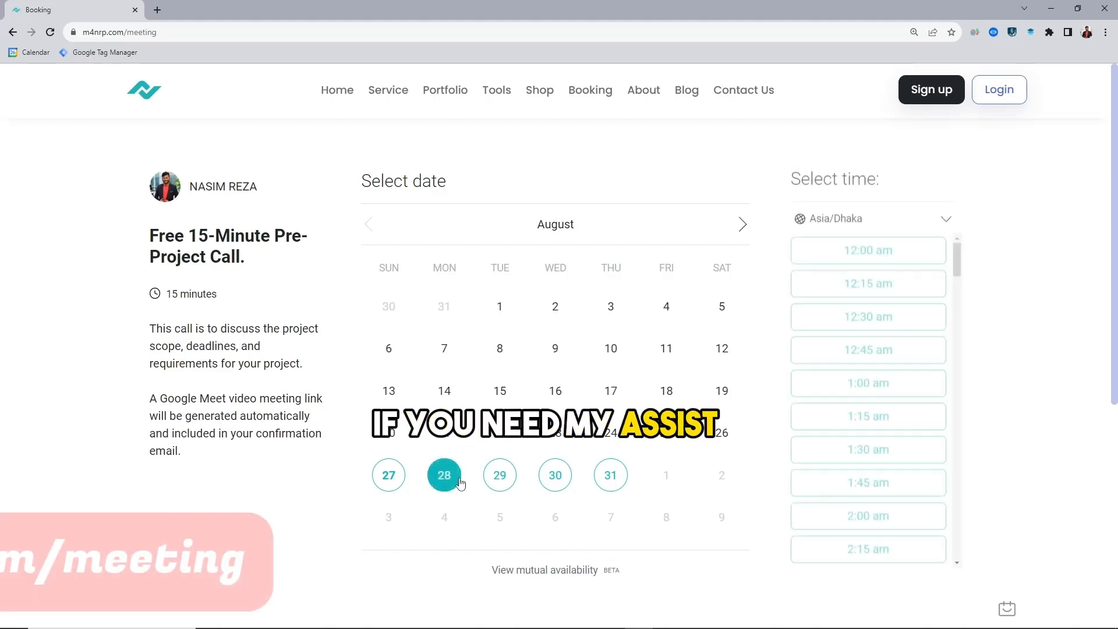
left_click(832, 221)
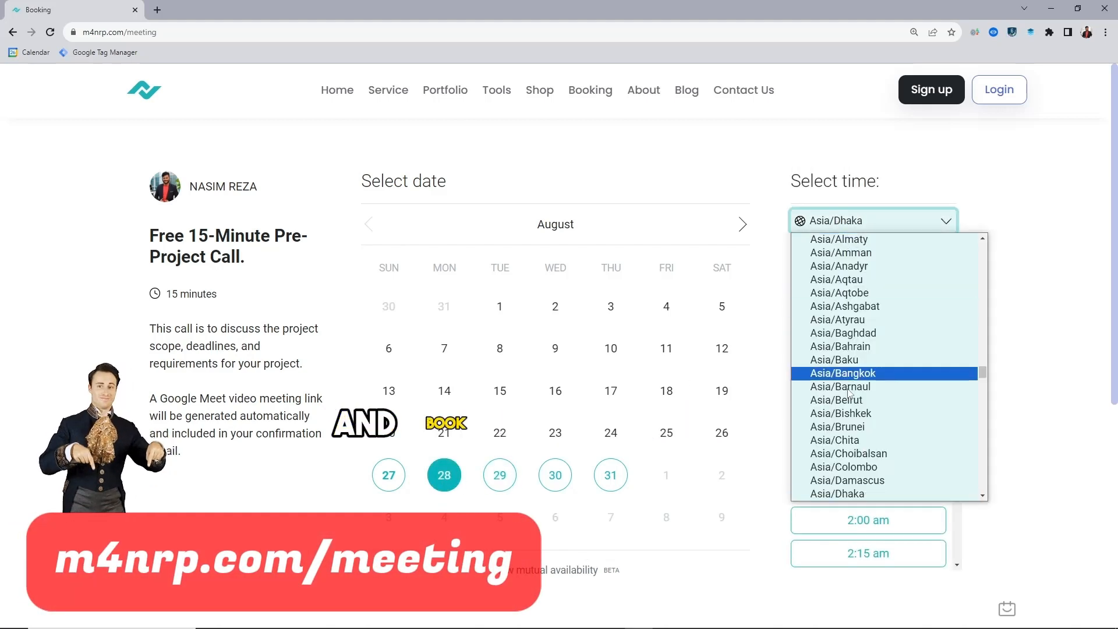
left_click(962, 229)
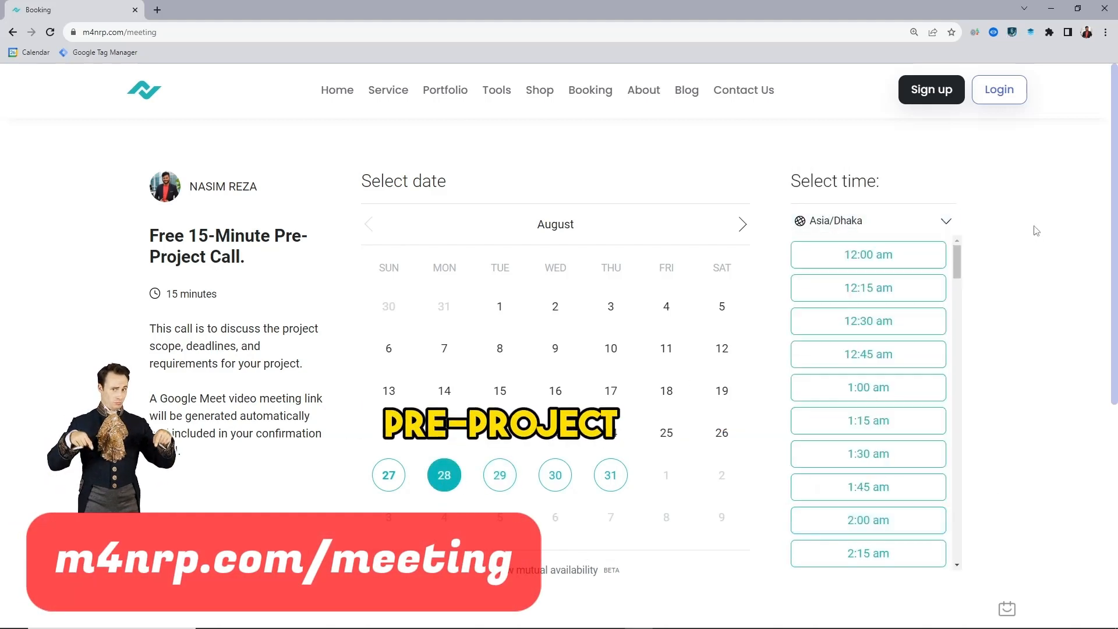
left_click(866, 420)
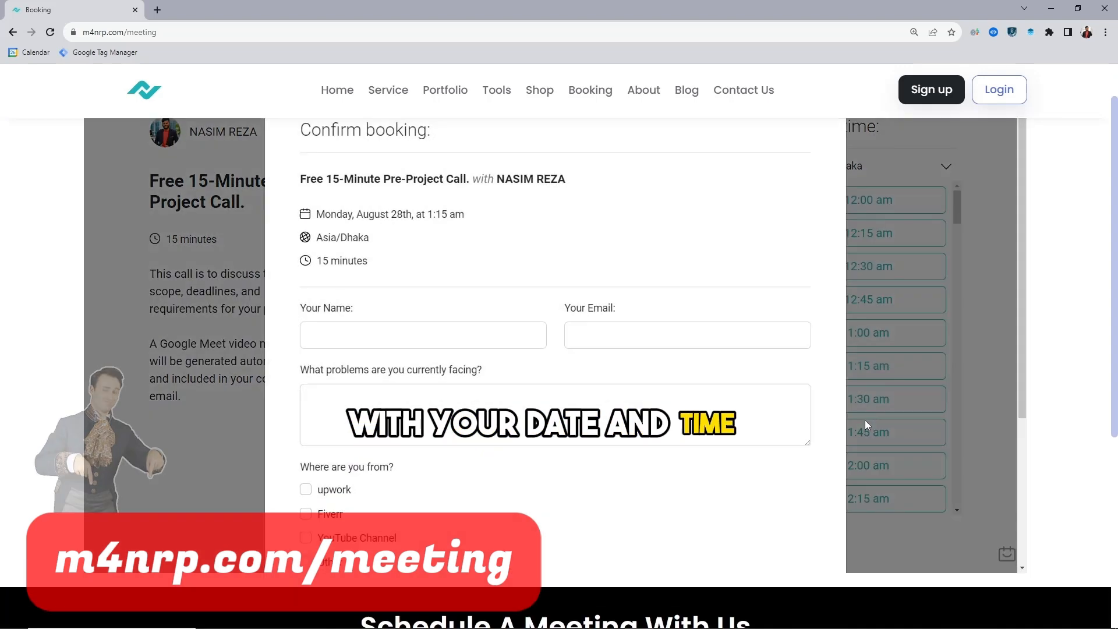
Fill in the booking form's name, email and location, enter "asd" as the problem, and select YouTube Channel as the source.
type("your name")
key("Tab")
type("your email")
left_click(350, 420)
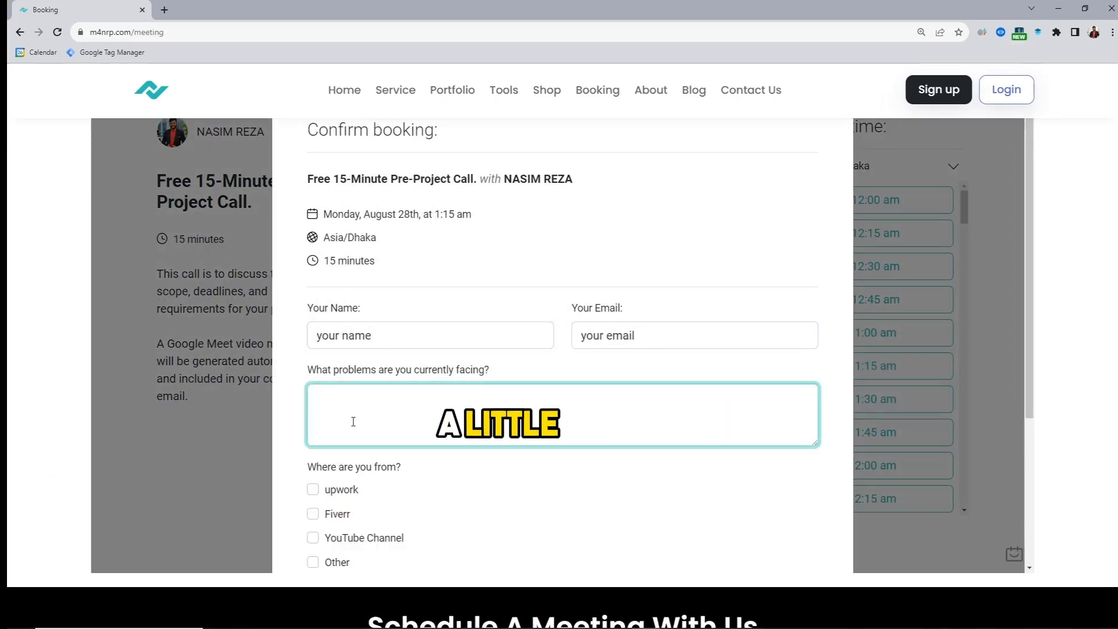
type("asd")
scroll(359, 426, "down", 1)
left_click(312, 480)
scroll(314, 479, "down", 3)
left_click(443, 433)
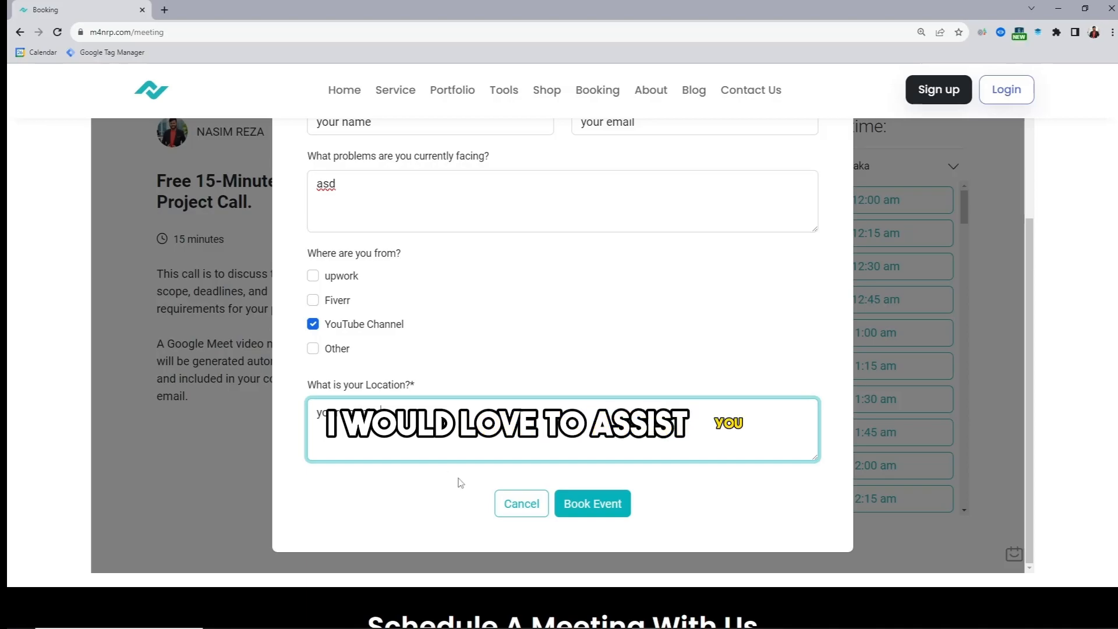